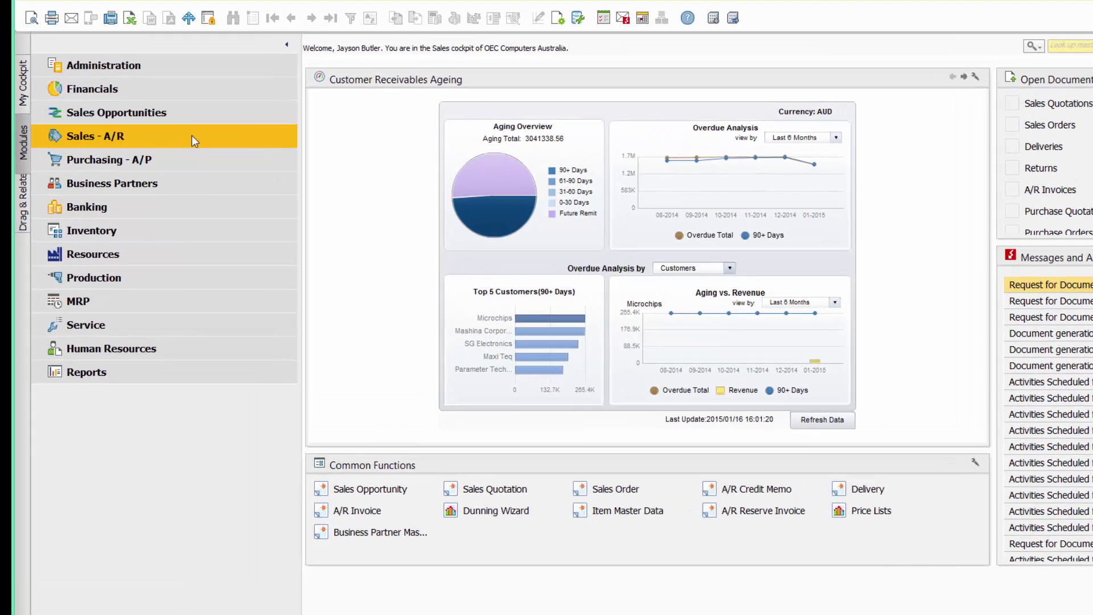
{"action": "left_click", "coordinate": [152, 137]}
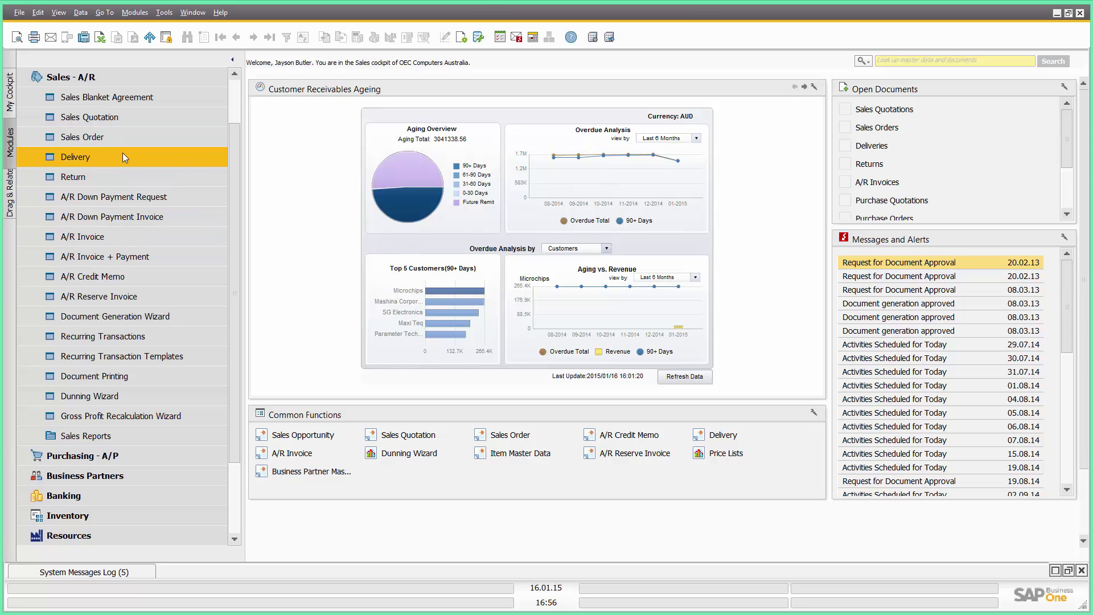
{"action": "left_click", "coordinate": [132, 99]}
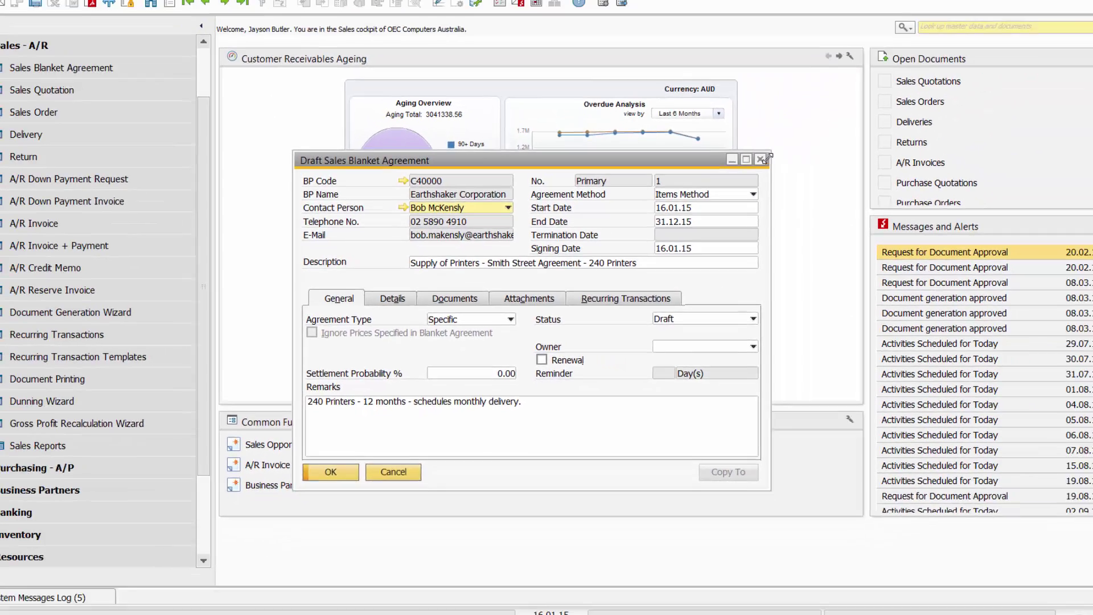
{"action": "left_click", "coordinate": [934, 30]}
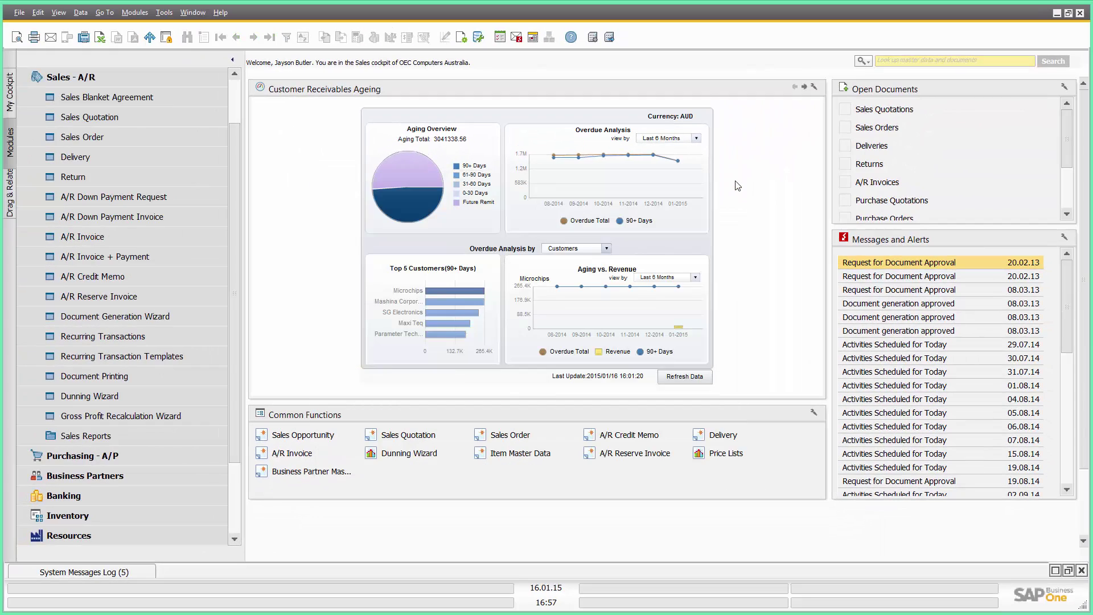
Start a new sales quotation for customer C40000, Earthshaker Corporation.
{"action": "left_click", "coordinate": [145, 121]}
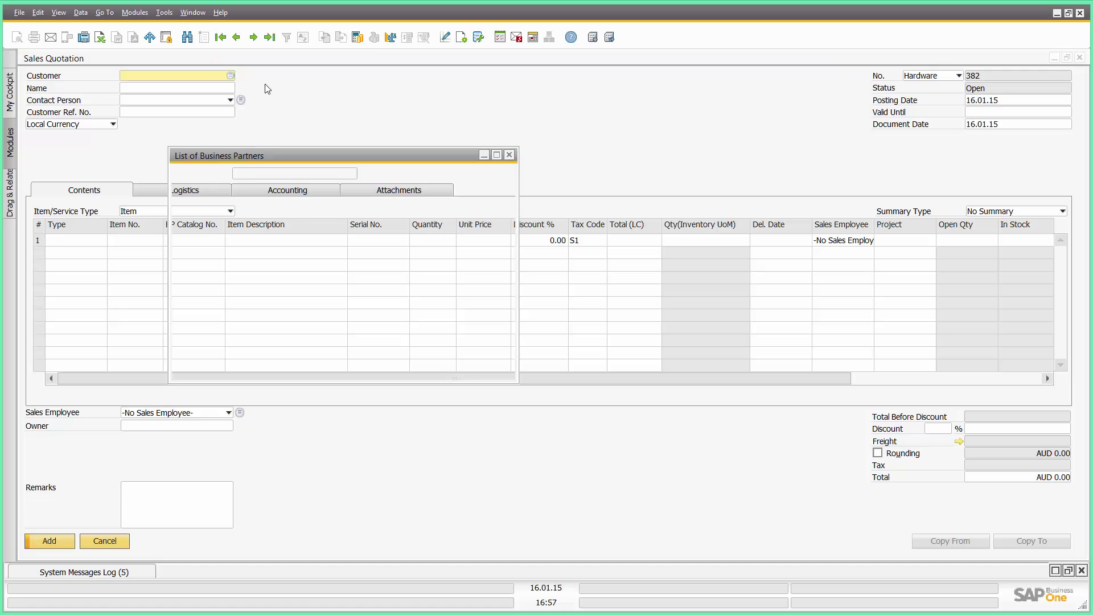
{"action": "key", "text": "Tab"}
{"action": "double_click", "coordinate": [207, 154]}
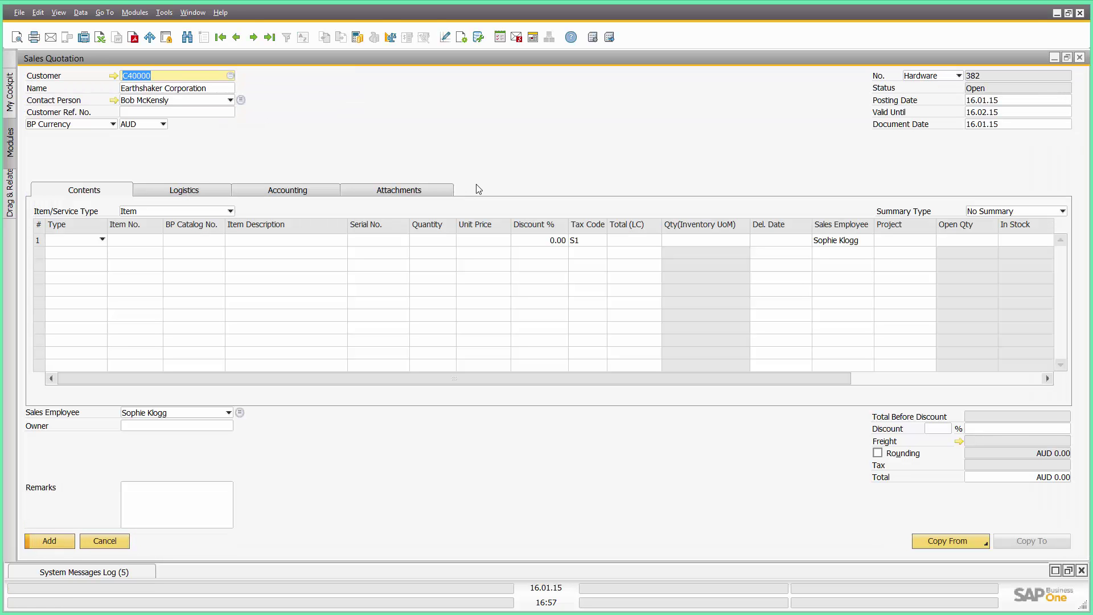
Set Valid Until to 27.02.15 and Customer Ref. No. to SMITH STREET PROJECT.
{"action": "left_click", "coordinate": [981, 113]}
{"action": "left_click", "coordinate": [1067, 112]}
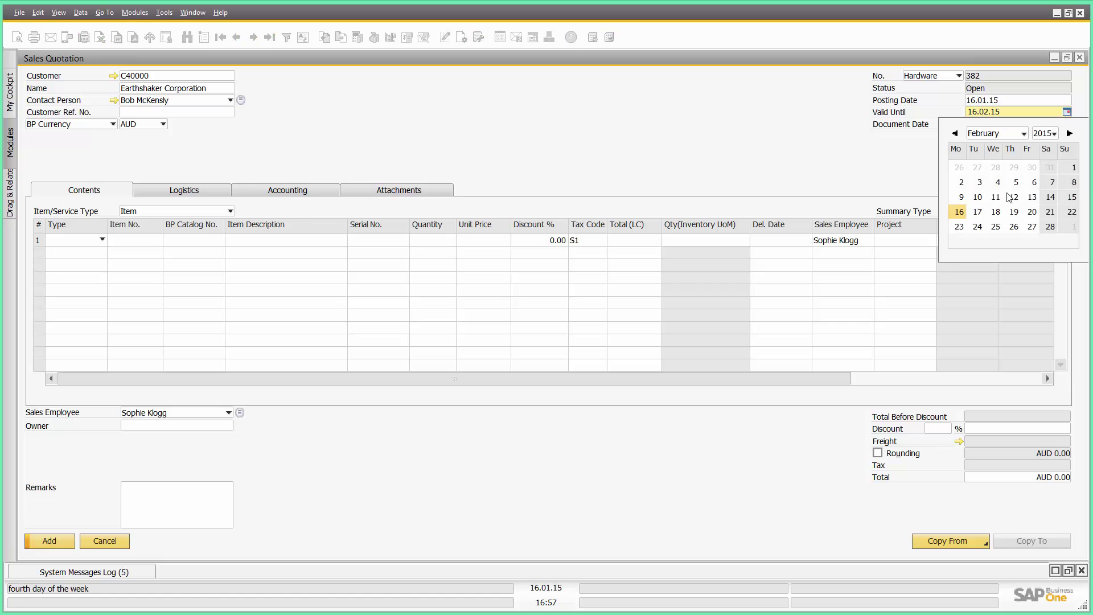
{"action": "left_click", "coordinate": [1032, 227]}
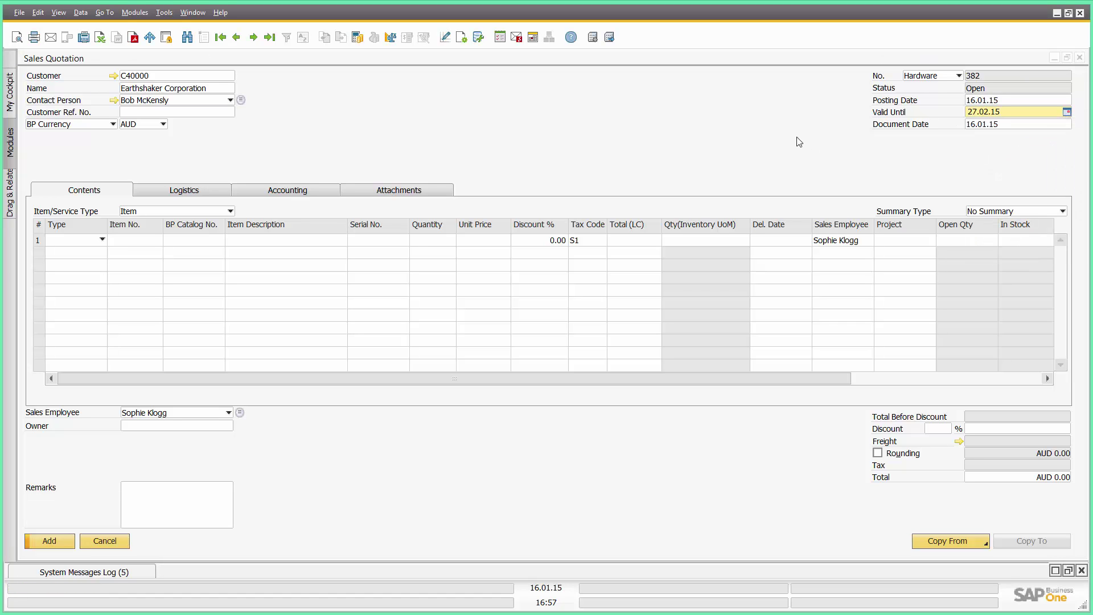
{"action": "left_click", "coordinate": [226, 113]}
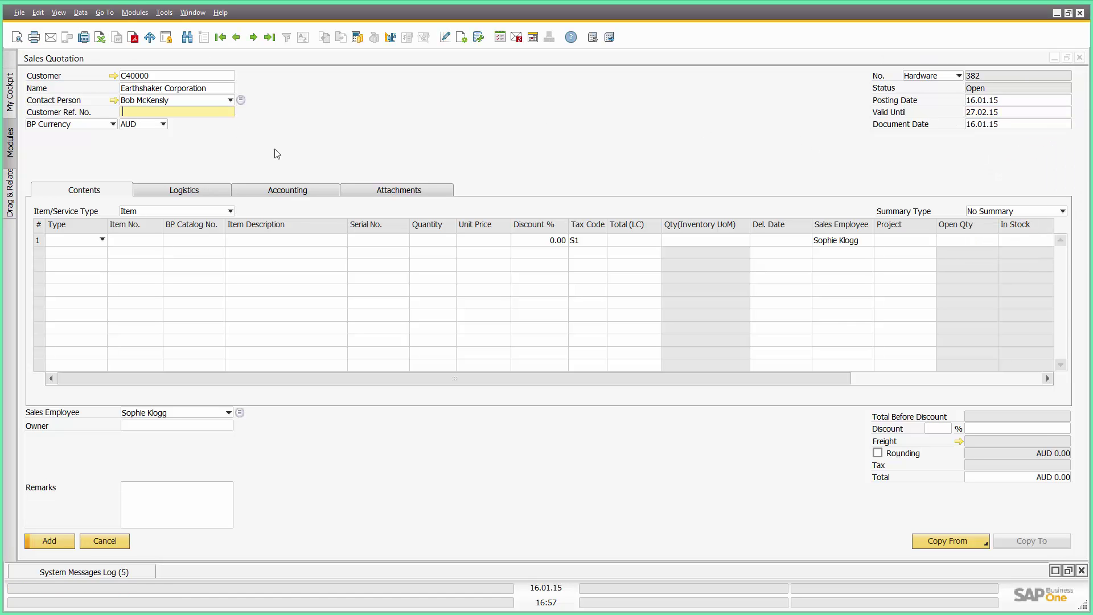
{"action": "type", "text": "SMITH STREET PROJECT"}
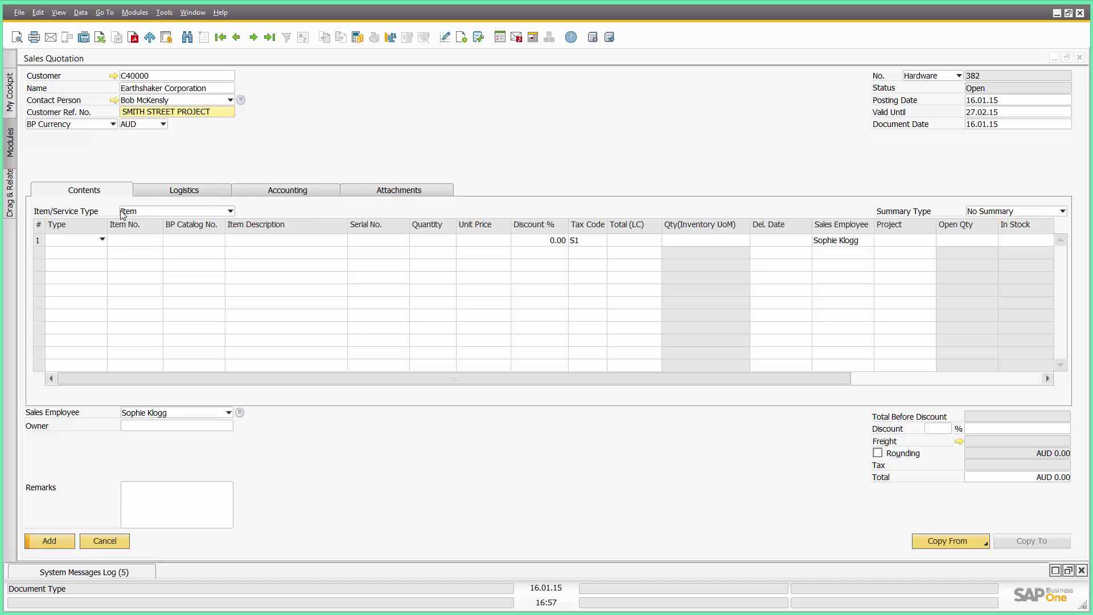
Add item A00001 J.B. Officeprint 1420, quantity 100, with unit price overwritten to 870.
{"action": "left_click", "coordinate": [128, 239]}
{"action": "key", "text": "Tab"}
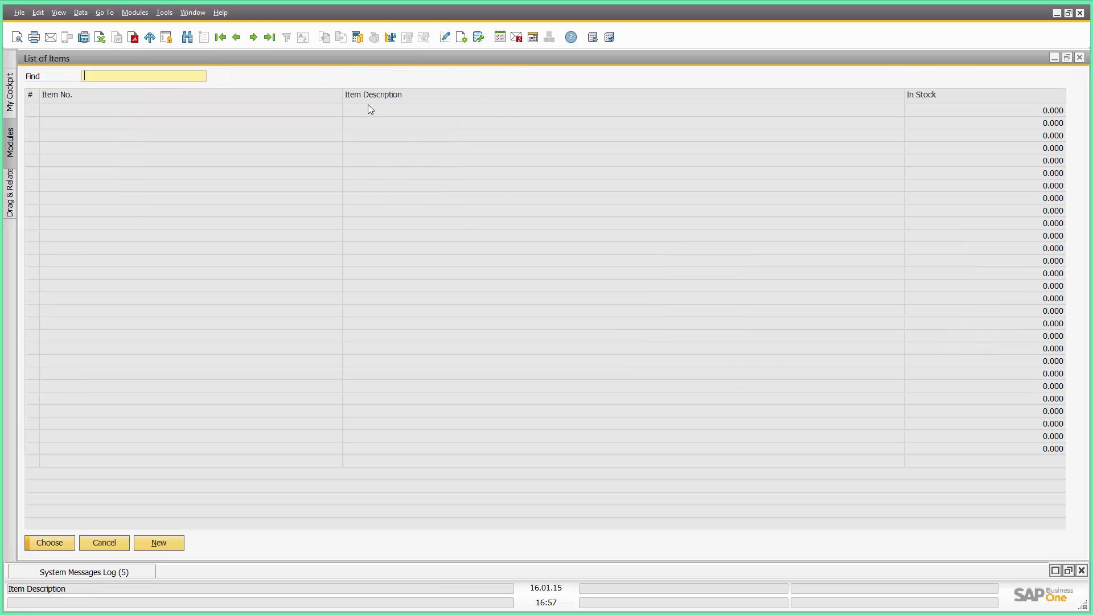
{"action": "double_click", "coordinate": [361, 111]}
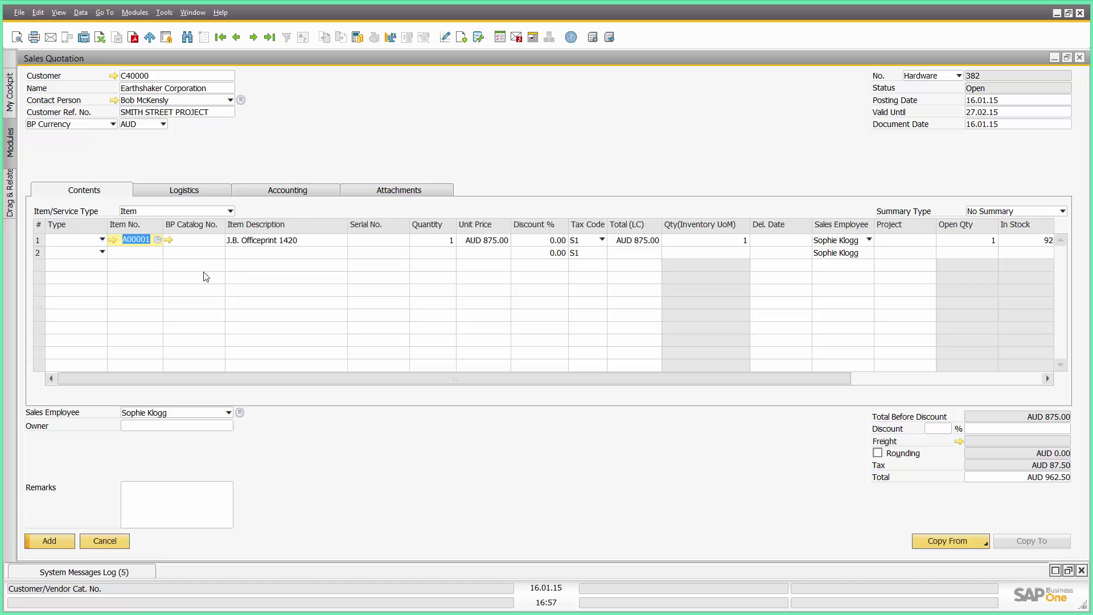
{"action": "left_click", "coordinate": [433, 239]}
{"action": "type", "text": "100"}
{"action": "key", "text": "Tab"}
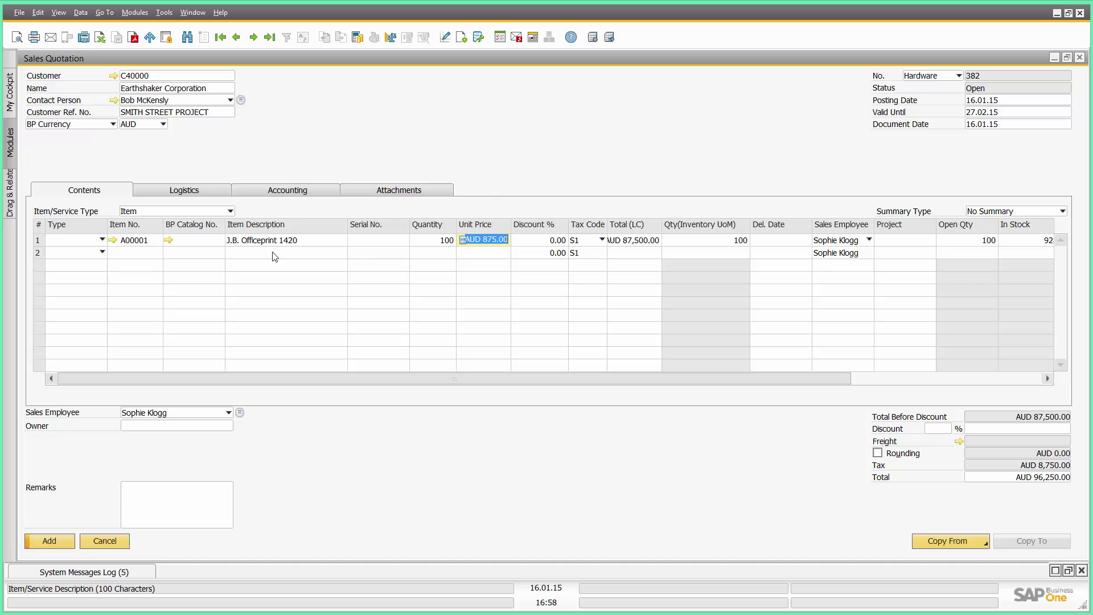
{"action": "left_click", "coordinate": [134, 252]}
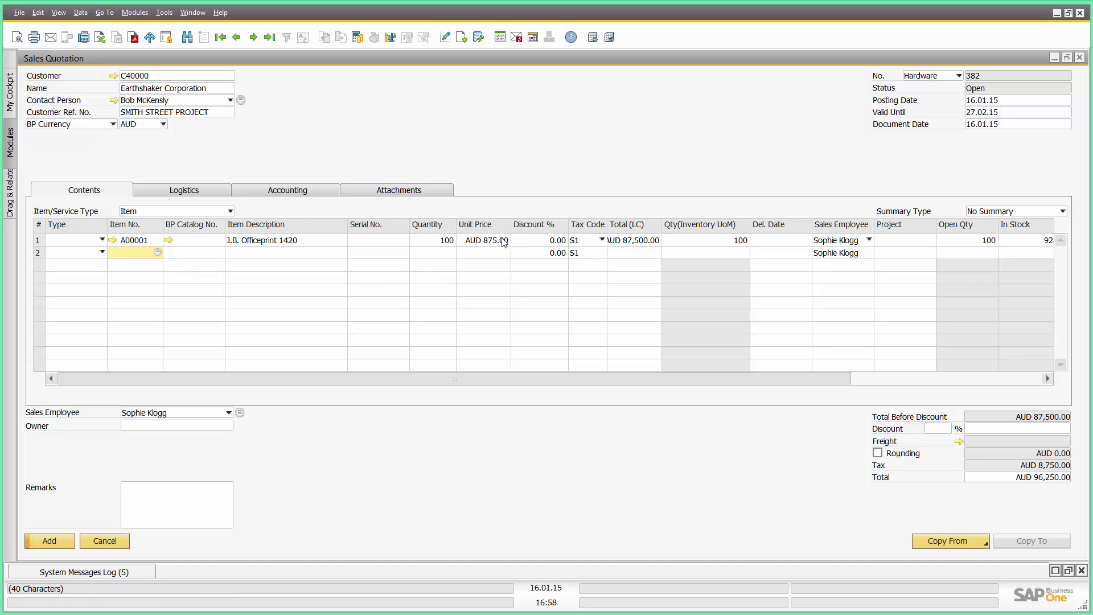
{"action": "left_click", "coordinate": [482, 239]}
{"action": "type", "text": "870"}
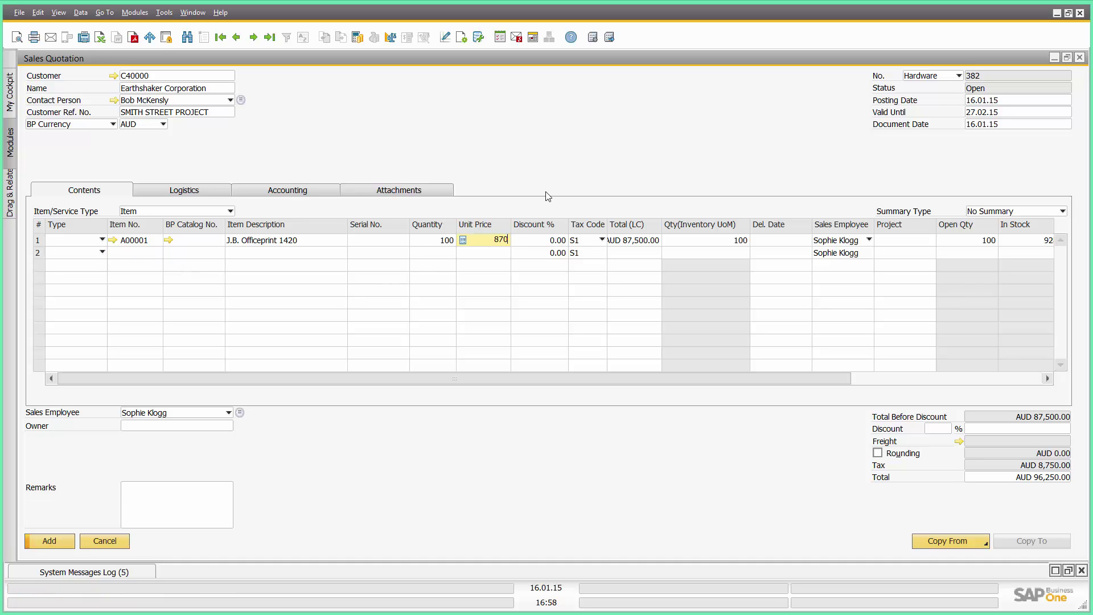
{"action": "key", "text": "Tab"}
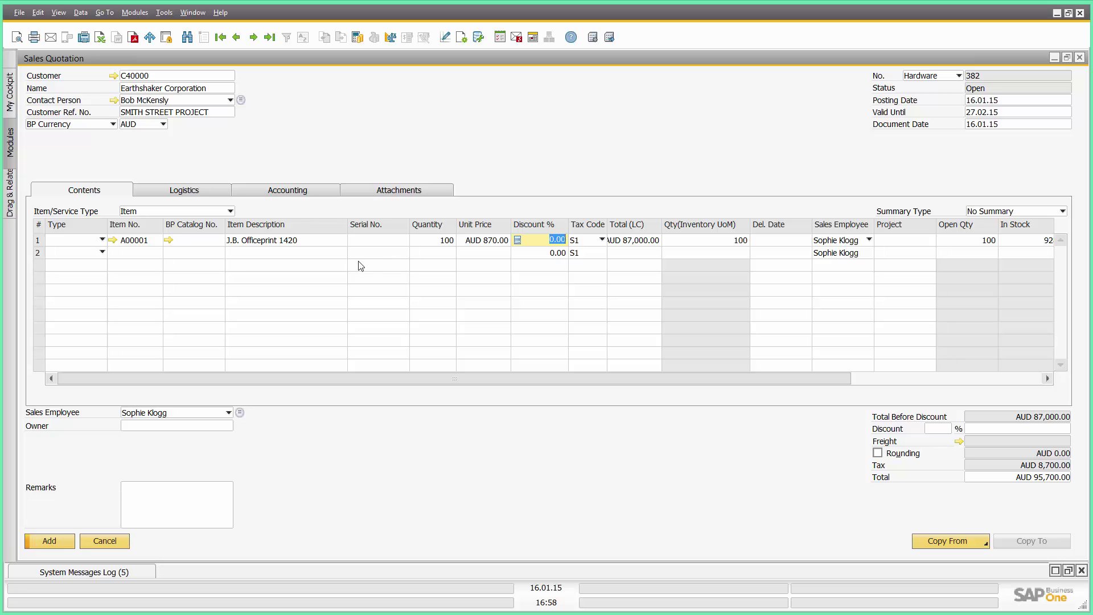
Add text line 'Please note three year warranty included' as row 2 and save quotation 382.
{"action": "left_click", "coordinate": [103, 252]}
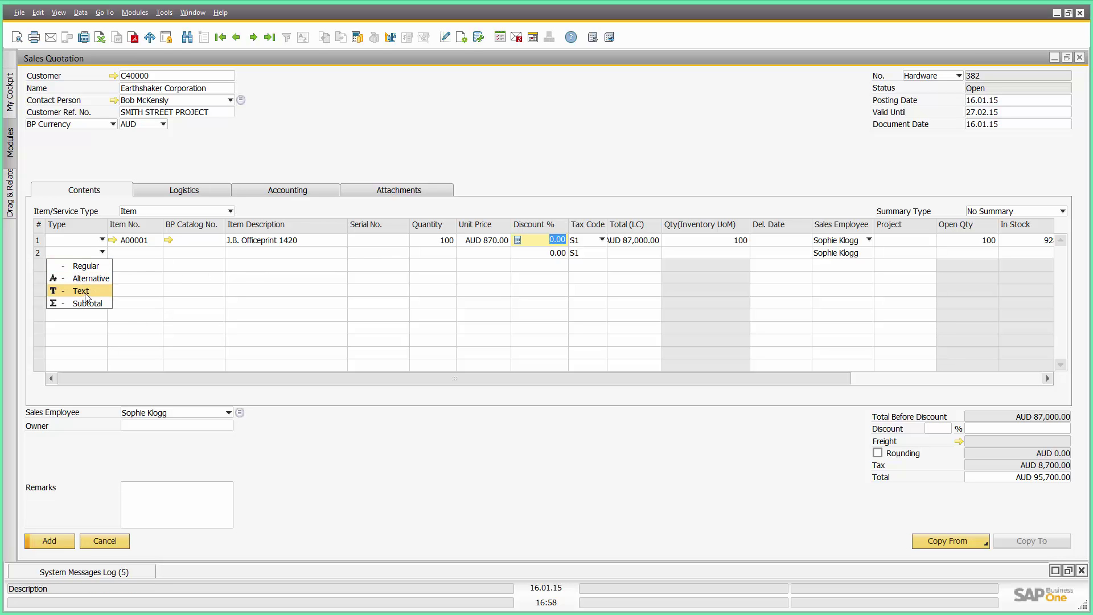
{"action": "left_click", "coordinate": [80, 291]}
{"action": "type", "text": "Please note thr"}
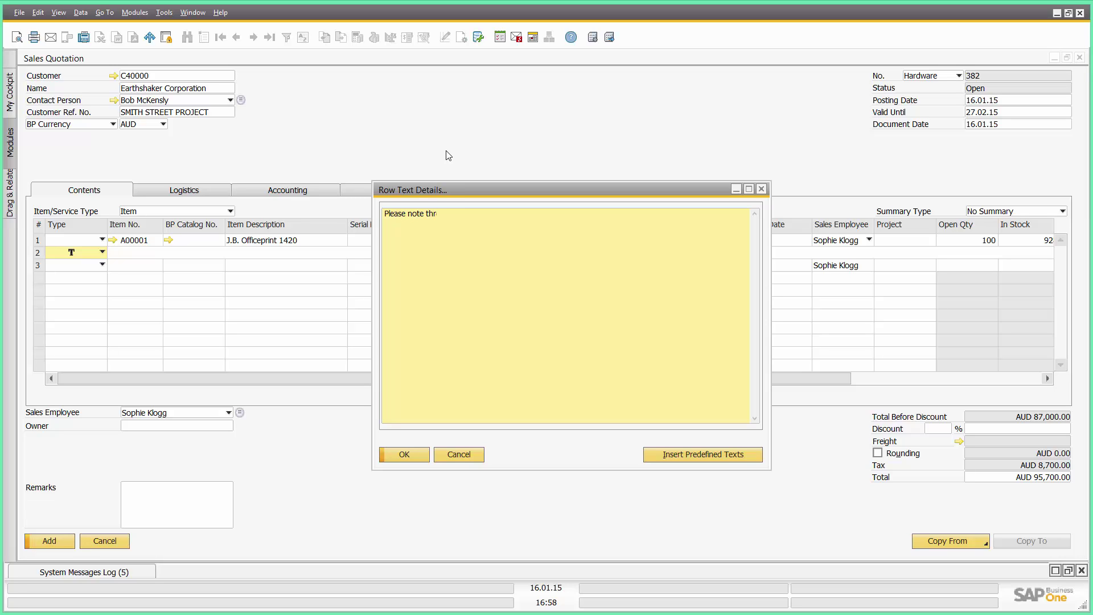
{"action": "type", "text": "ee year warranty included."}
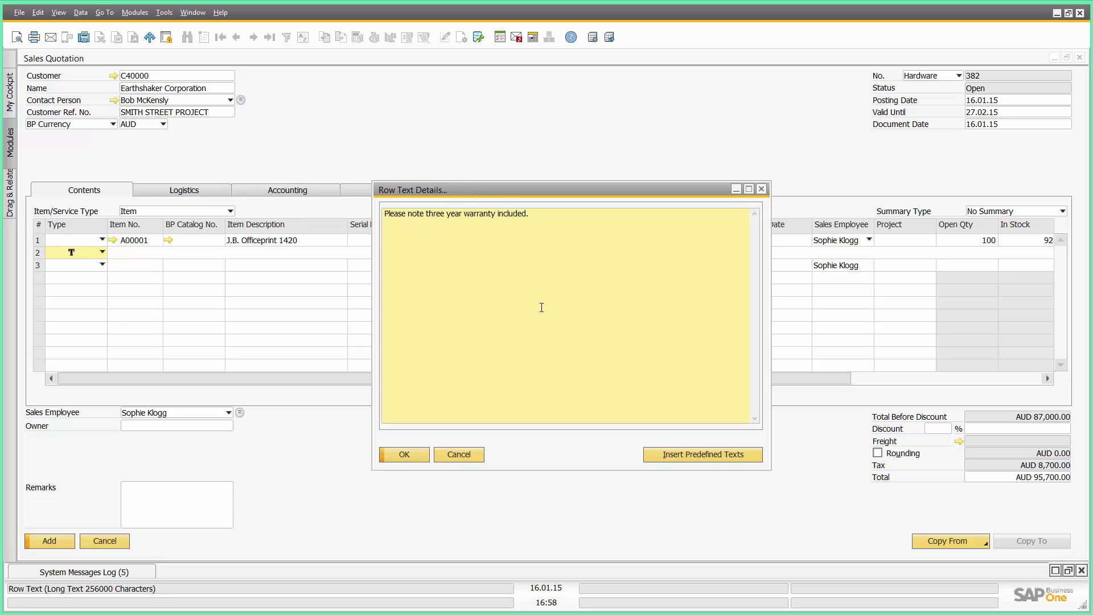
{"action": "left_click", "coordinate": [411, 455]}
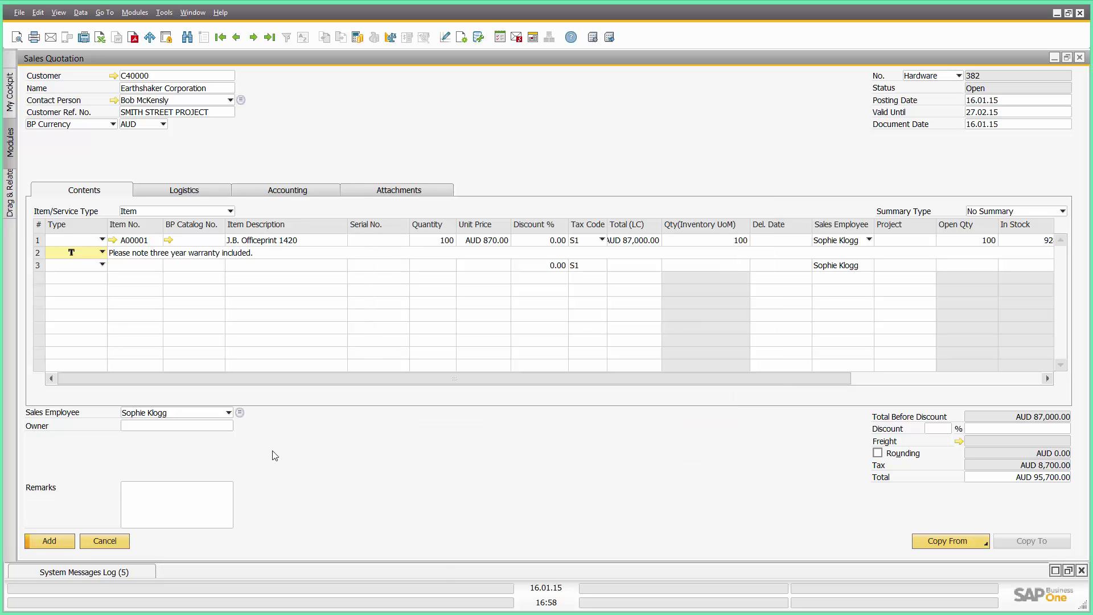
{"action": "left_click", "coordinate": [59, 541]}
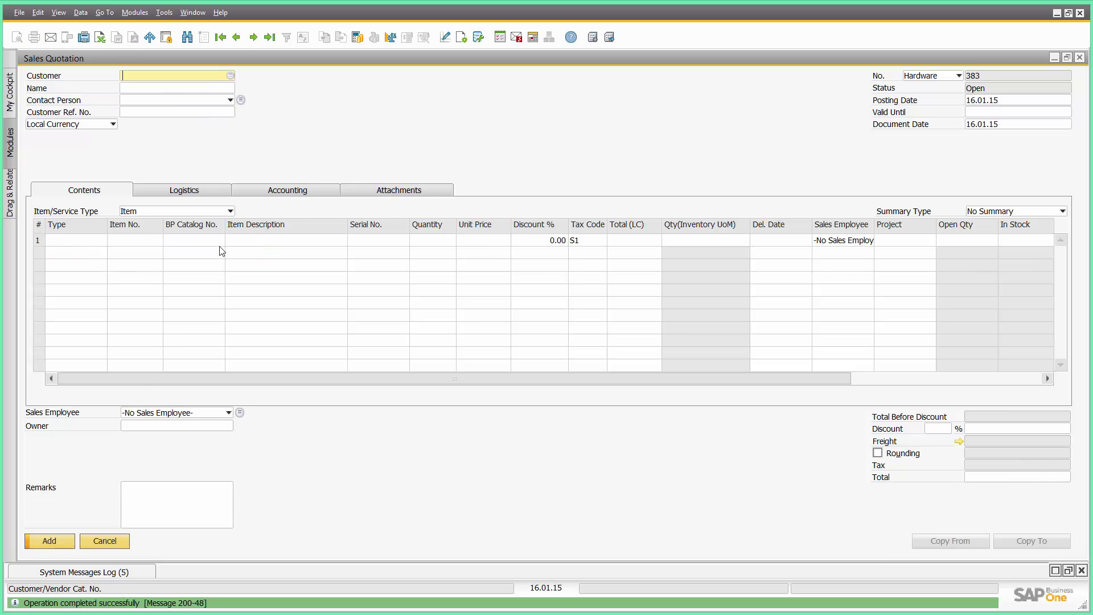
Return to quotation 382 and scroll its item grid right and back left.
{"action": "left_click", "coordinate": [236, 37]}
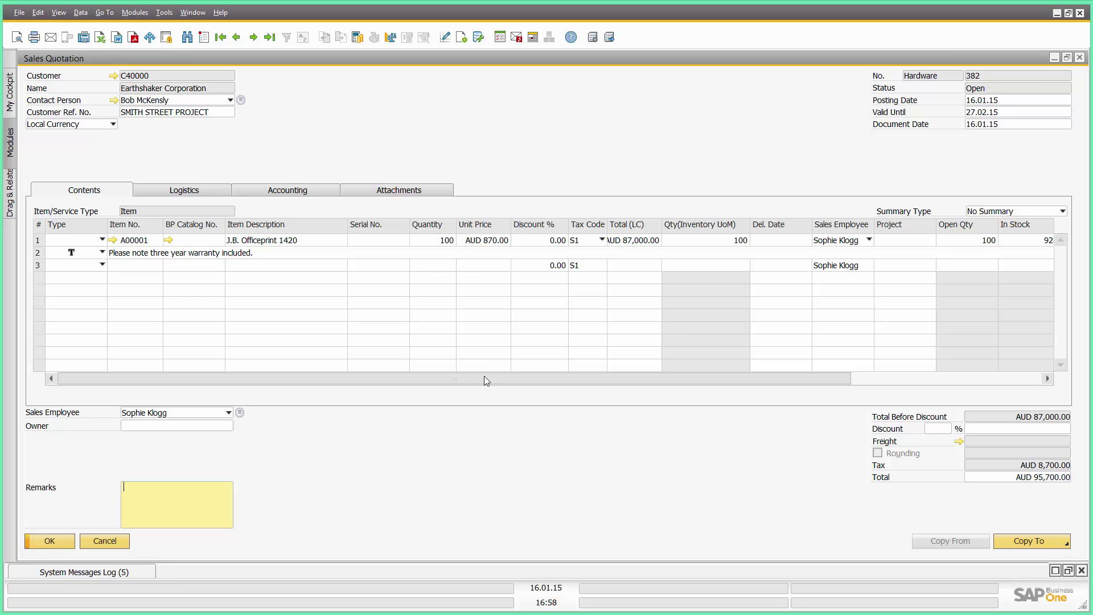
{"action": "left_click_drag", "start_coordinate": [485, 379], "coordinate": [612, 377]}
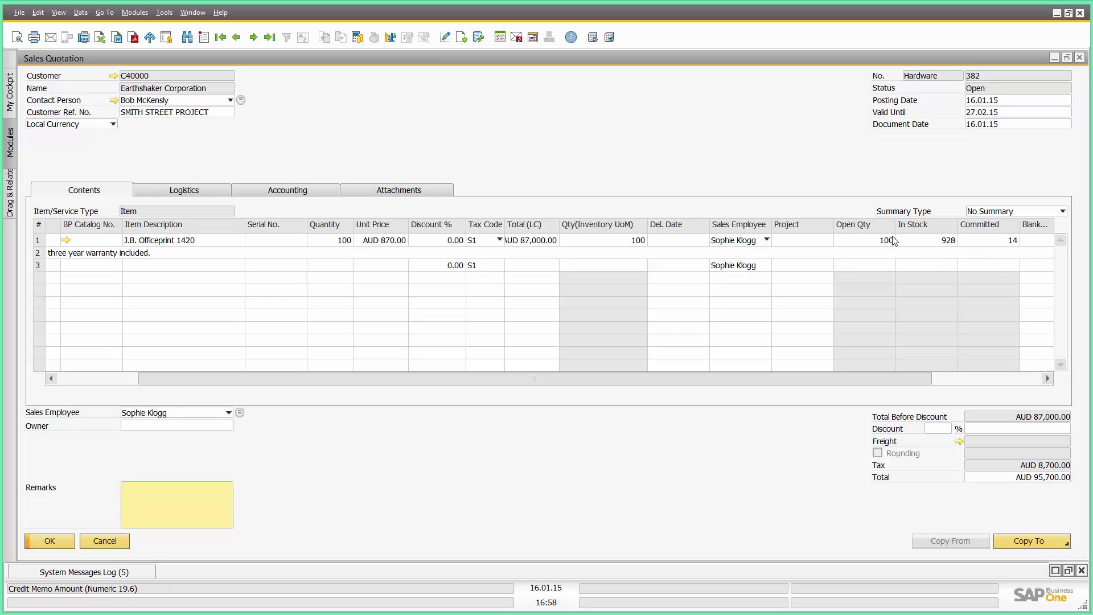
{"action": "left_click_drag", "start_coordinate": [726, 376], "coordinate": [614, 377]}
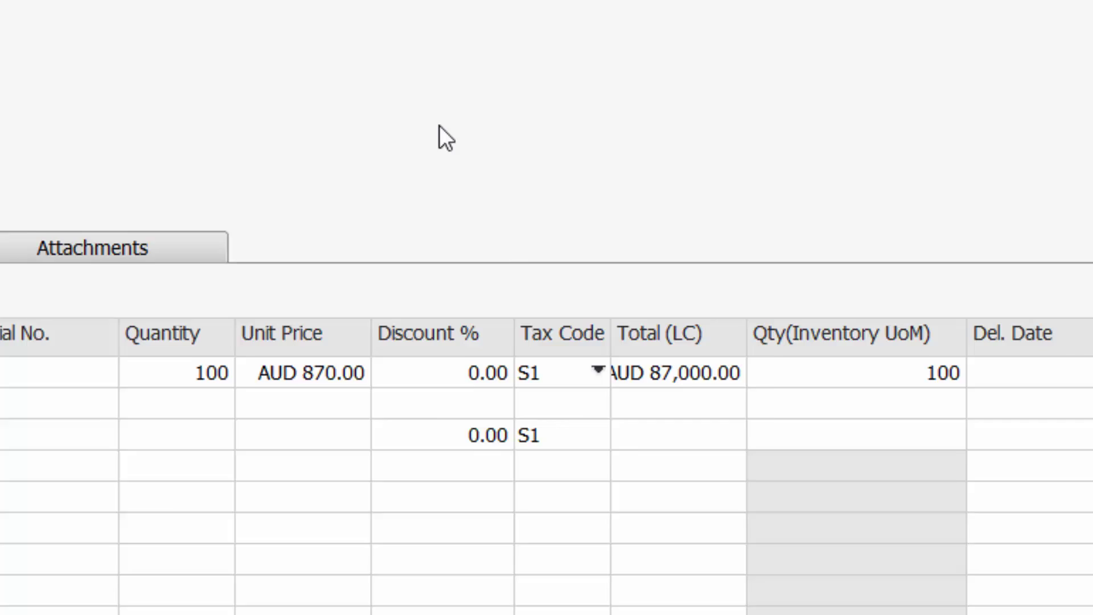
{"action": "right_click", "coordinate": [538, 141]}
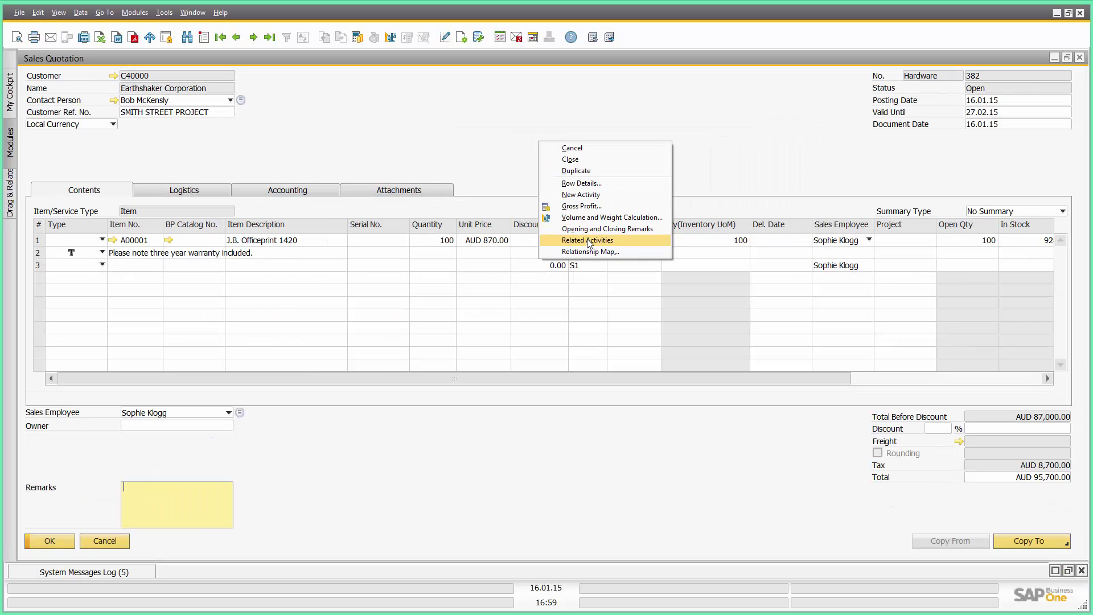
{"action": "left_click", "coordinate": [506, 147]}
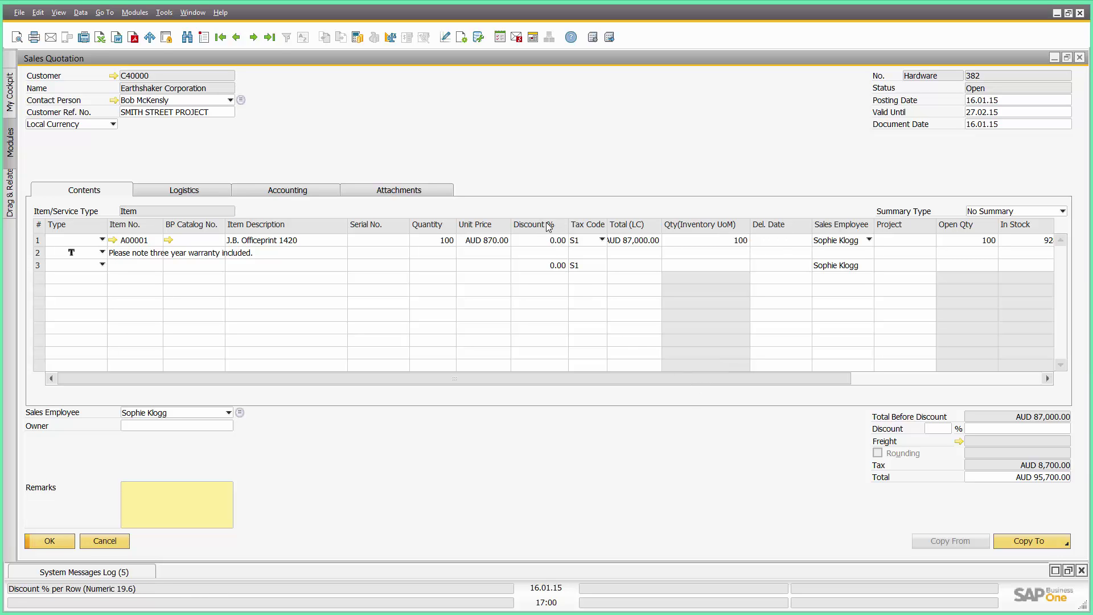
Hide the Serial No. column in Form Settings and maximize the Sales Quotation window.
{"action": "left_click", "coordinate": [461, 38]}
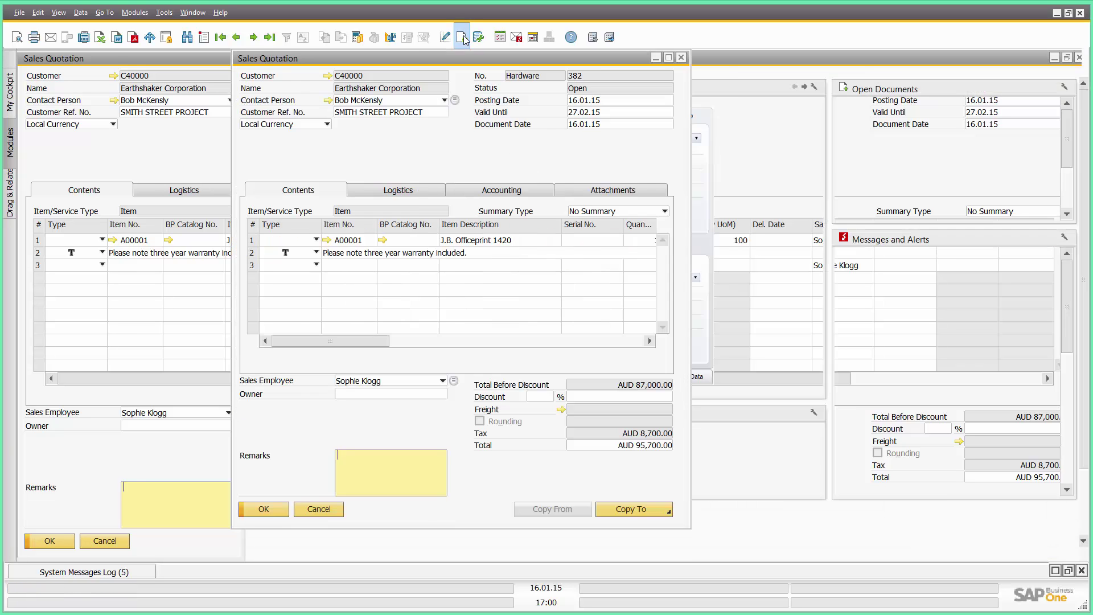
{"action": "left_click", "coordinate": [460, 100]}
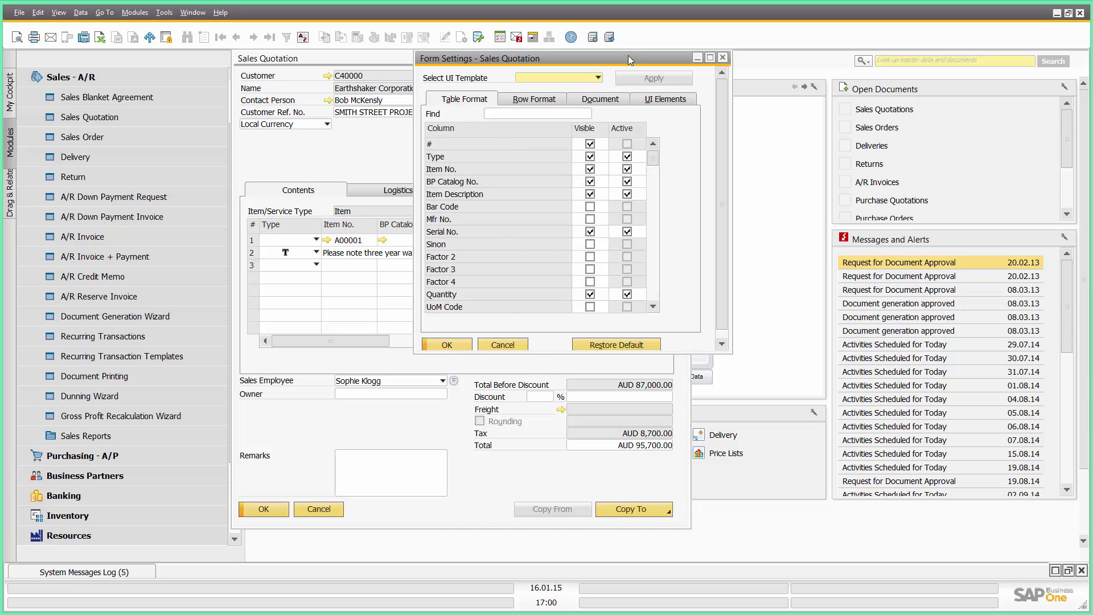
{"action": "left_click", "coordinate": [591, 232]}
{"action": "left_click", "coordinate": [448, 345]}
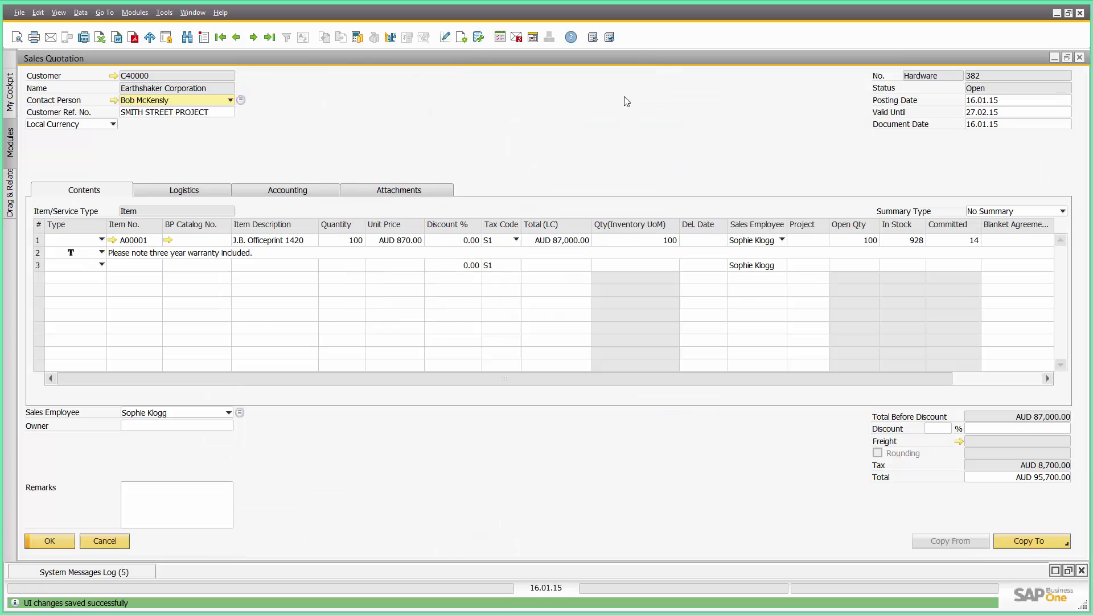
{"action": "left_click", "coordinate": [669, 57]}
Show the Copy To list of target documents for quotation 382.
{"action": "left_click", "coordinate": [1069, 548]}
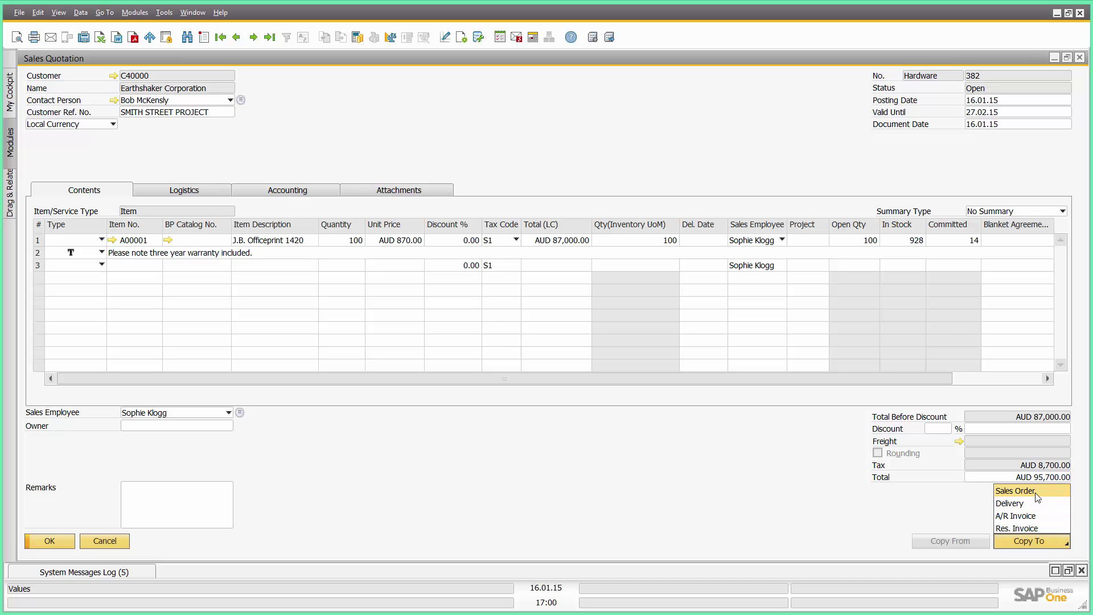
{"action": "left_click", "coordinate": [964, 510]}
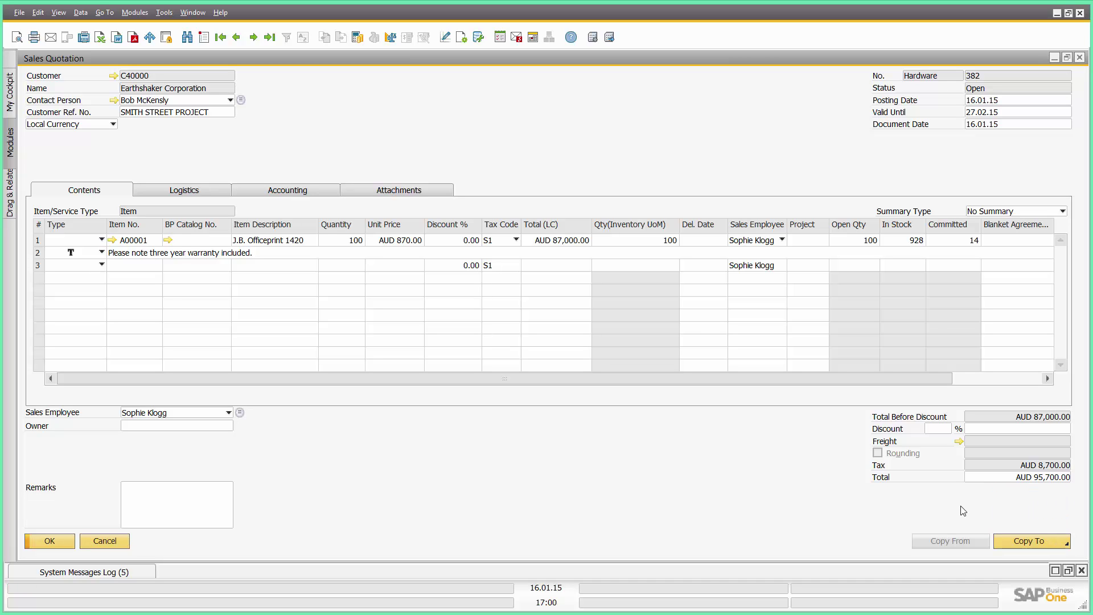
{"action": "left_click", "coordinate": [1054, 541]}
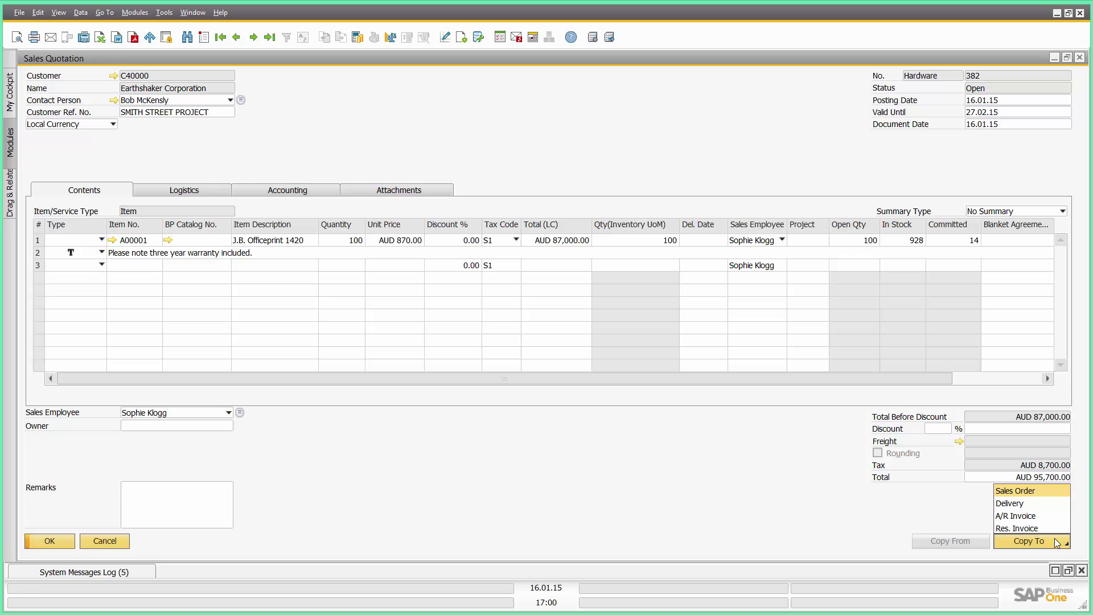
Copy quotation 382 to a sales order with quantity 110, delivery date 22.01.15, and add it.
{"action": "left_click", "coordinate": [1016, 491]}
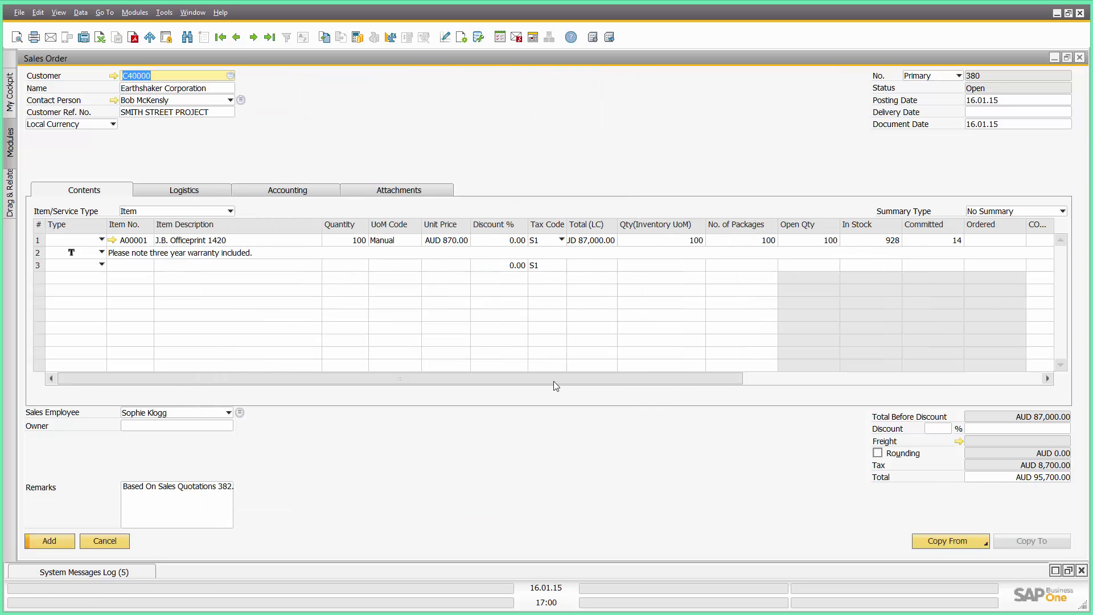
{"action": "left_click", "coordinate": [345, 240]}
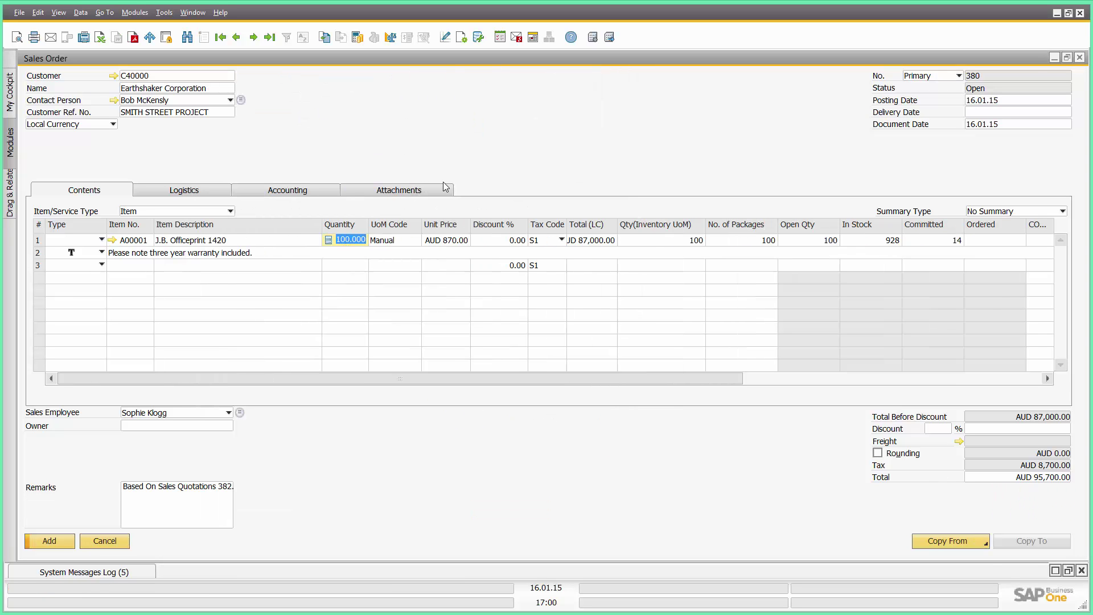
{"action": "type", "text": "110"}
{"action": "key", "text": "Tab"}
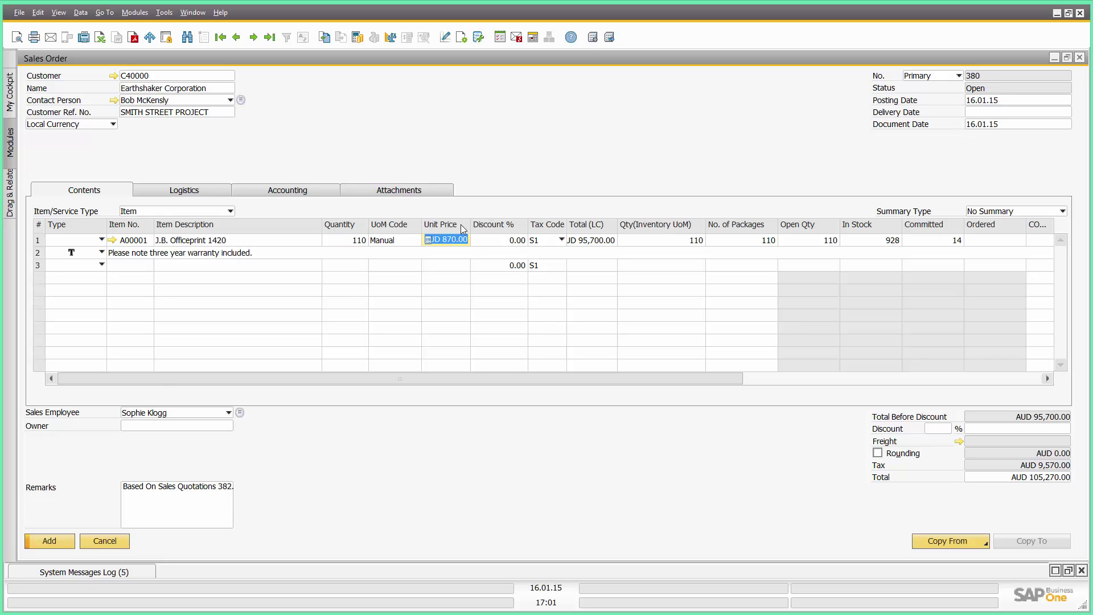
{"action": "left_click", "coordinate": [45, 541]}
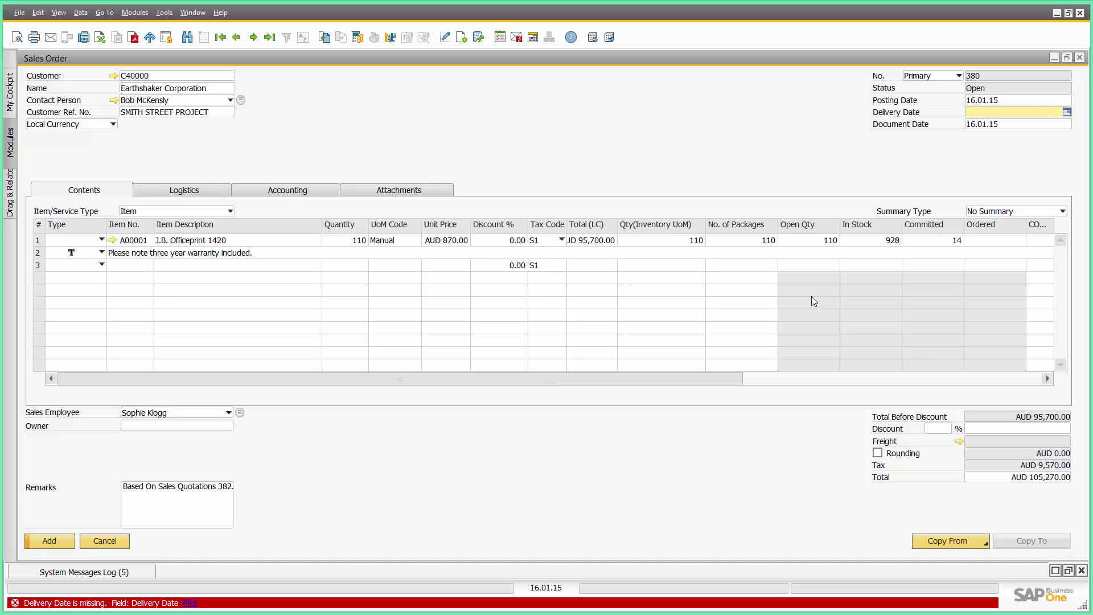
{"action": "left_click", "coordinate": [1068, 112]}
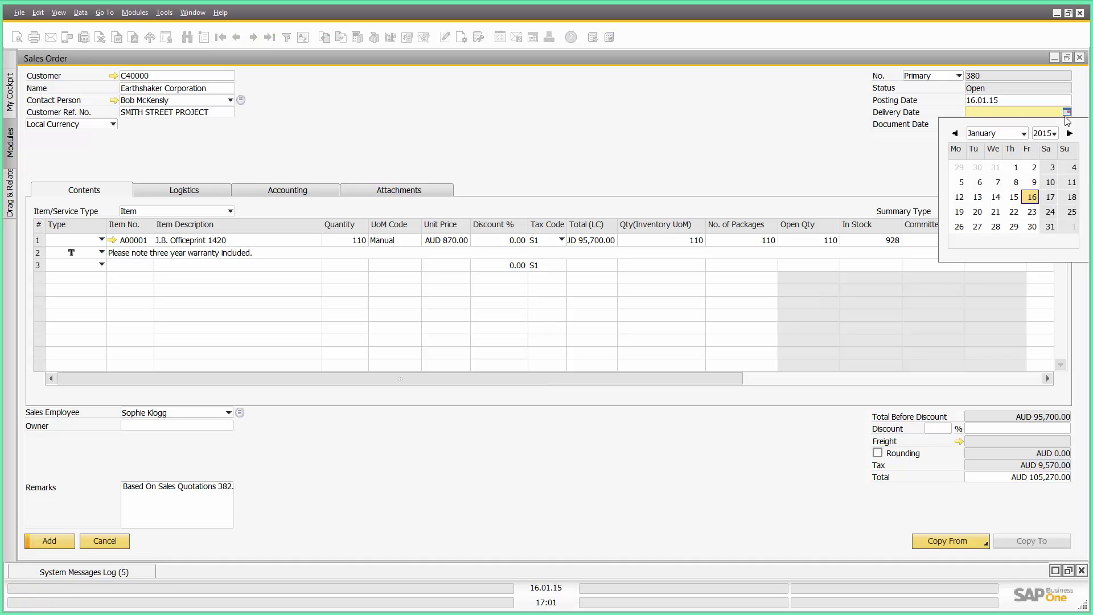
{"action": "left_click", "coordinate": [1015, 212]}
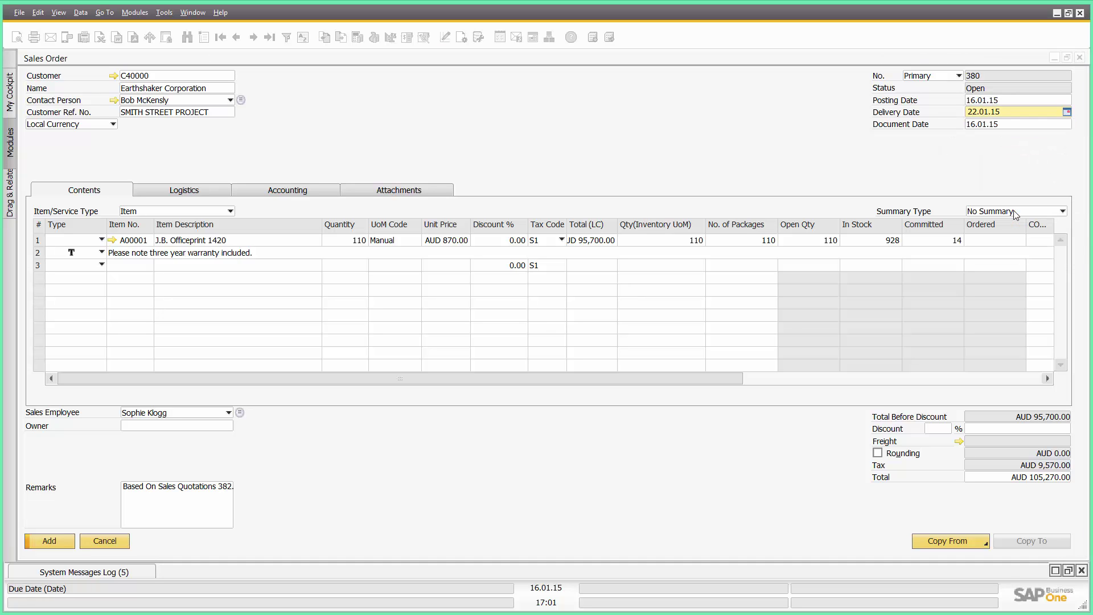
{"action": "left_click", "coordinate": [55, 545]}
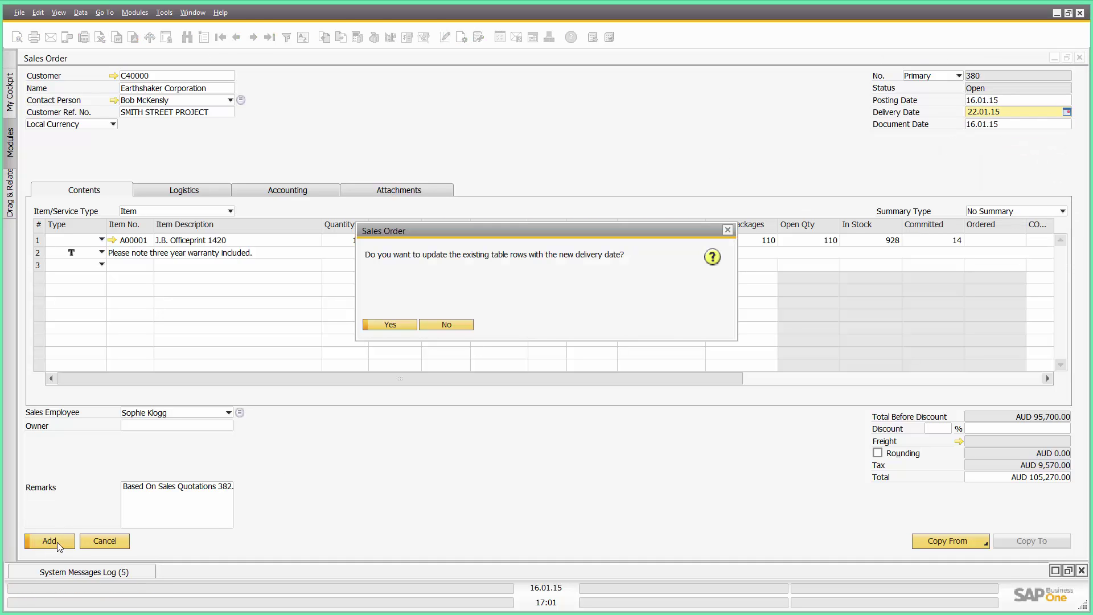
{"action": "left_click", "coordinate": [385, 324]}
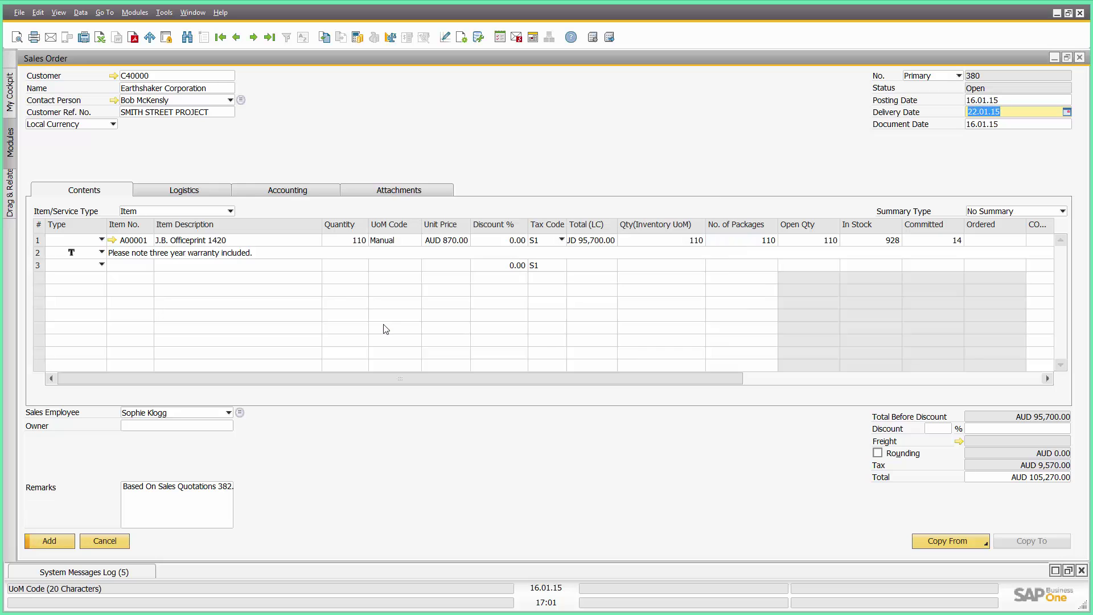
{"action": "left_click", "coordinate": [72, 540]}
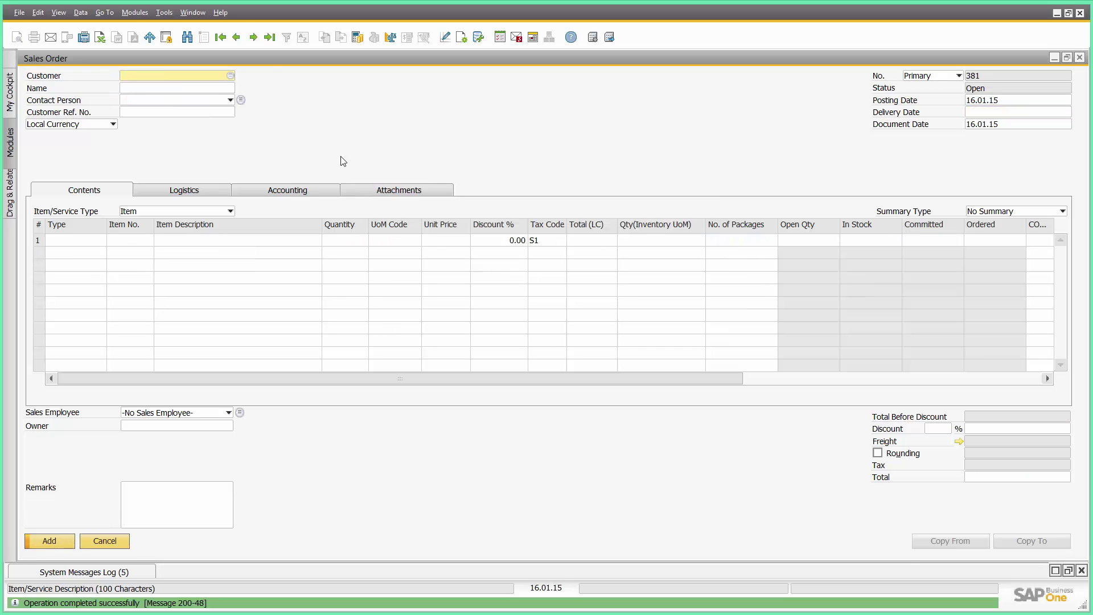
Copy sales order 380 into a delivery and add it as delivery 377.
{"action": "left_click", "coordinate": [237, 37]}
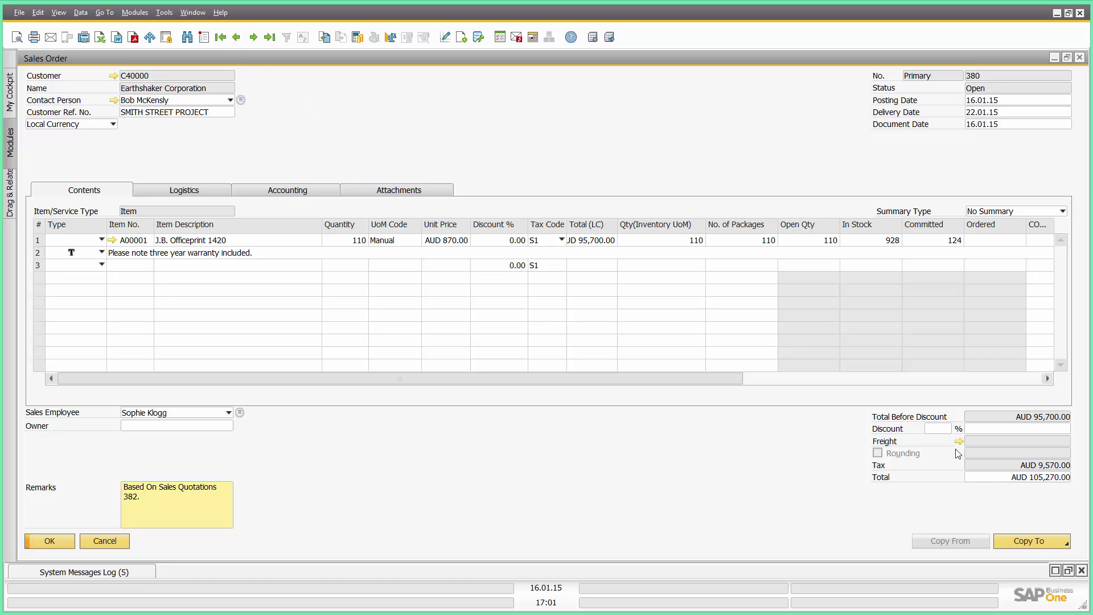
{"action": "left_click", "coordinate": [1043, 541]}
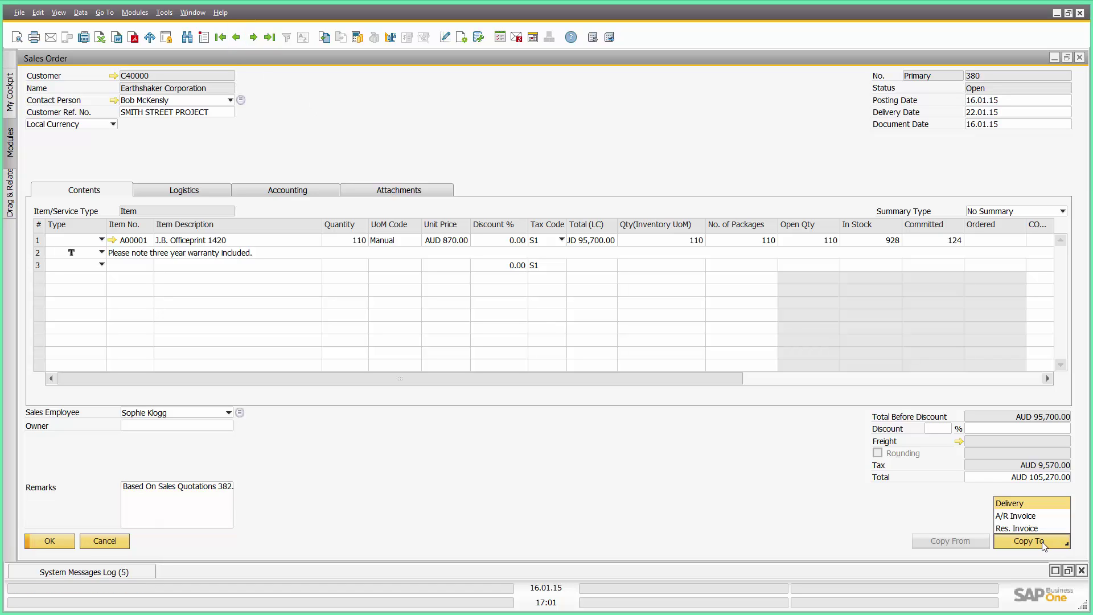
{"action": "left_click", "coordinate": [1001, 505]}
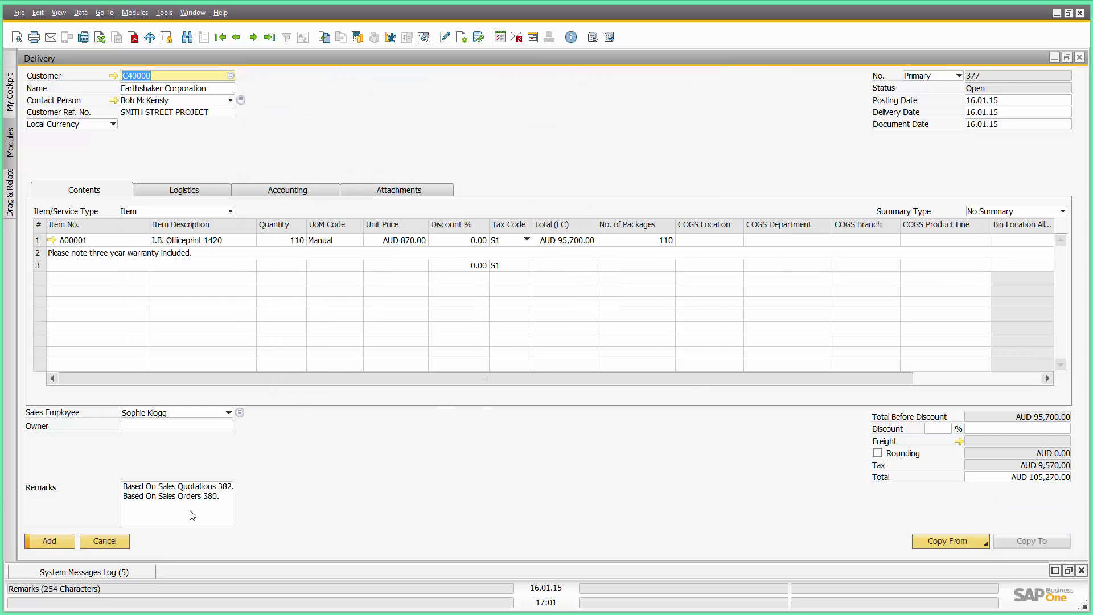
{"action": "left_click", "coordinate": [49, 541]}
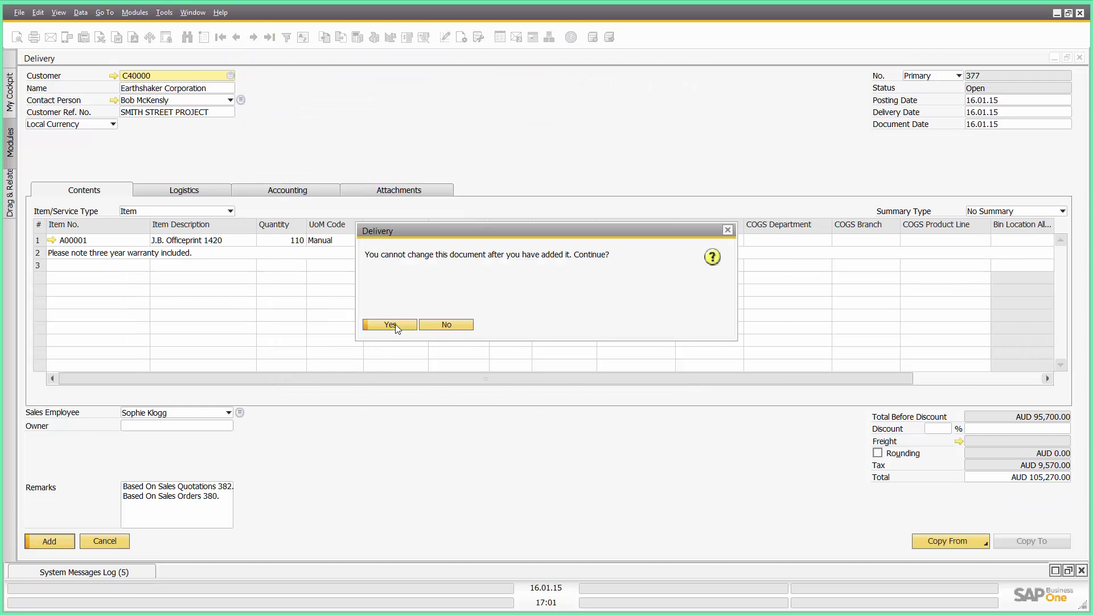
{"action": "left_click", "coordinate": [390, 325]}
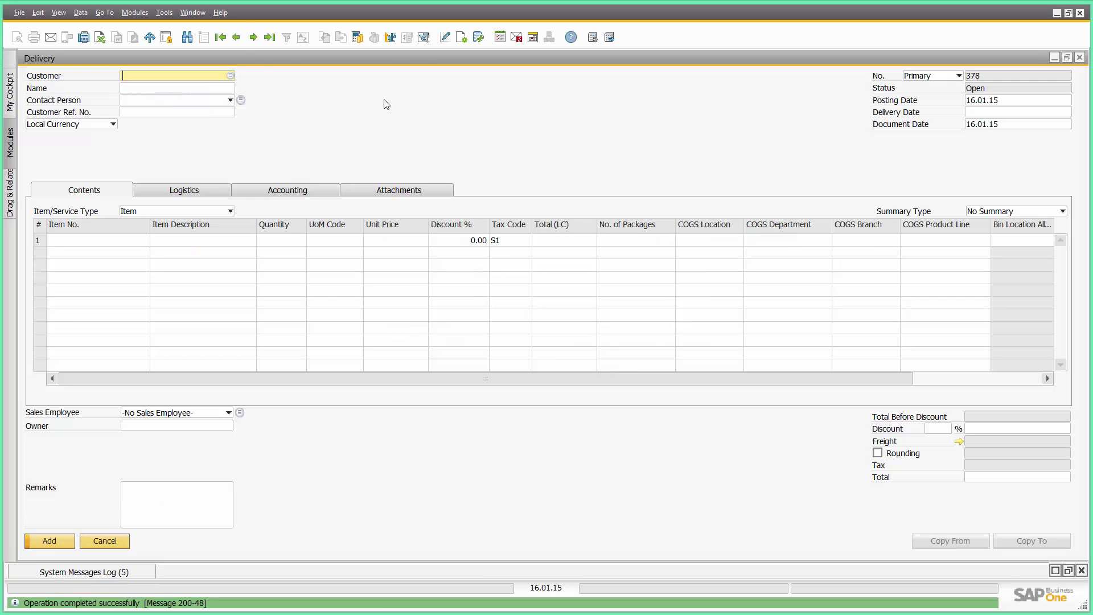
Copy delivery 377 to an A/R invoice, accept credit-limit warnings, add invoice 386, and close it.
{"action": "left_click", "coordinate": [236, 38]}
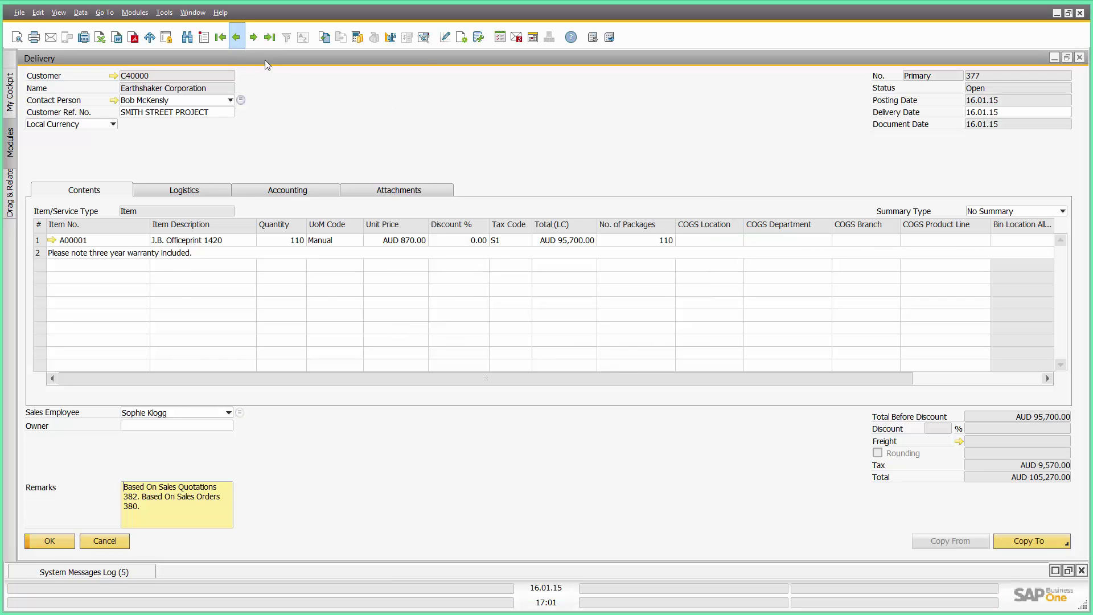
{"action": "left_click", "coordinate": [1042, 539]}
{"action": "left_click", "coordinate": [1016, 531]}
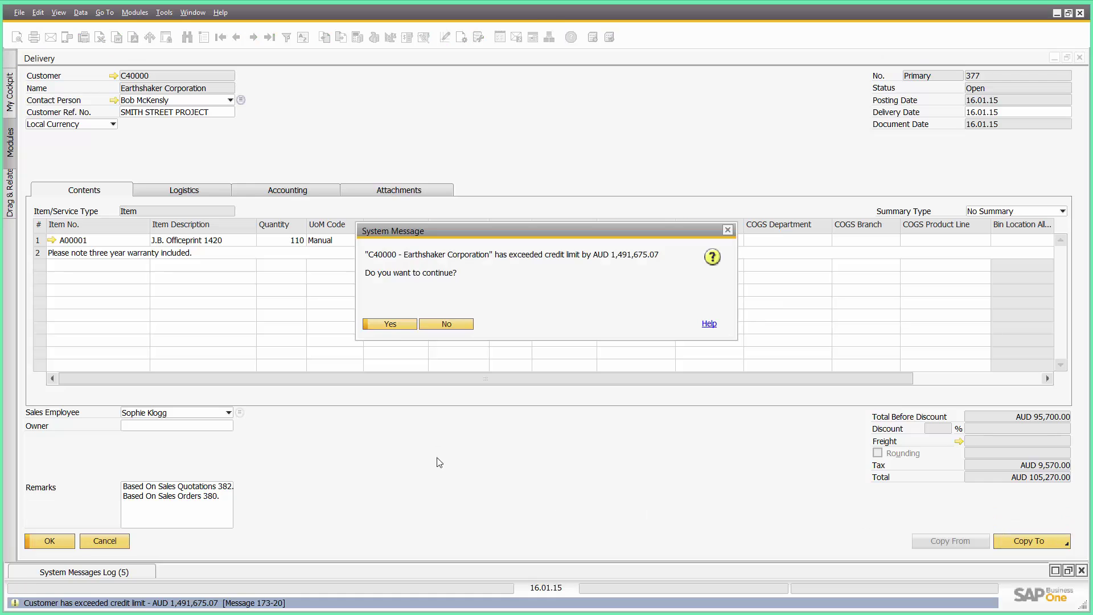
{"action": "left_click", "coordinate": [390, 324]}
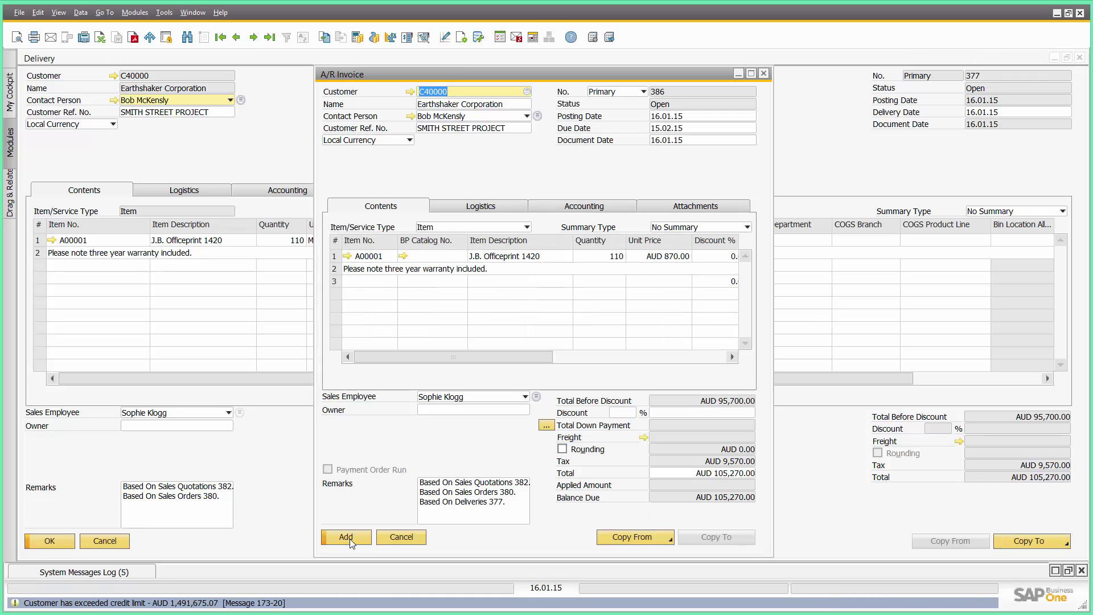
{"action": "left_click", "coordinate": [347, 537]}
{"action": "left_click", "coordinate": [390, 324]}
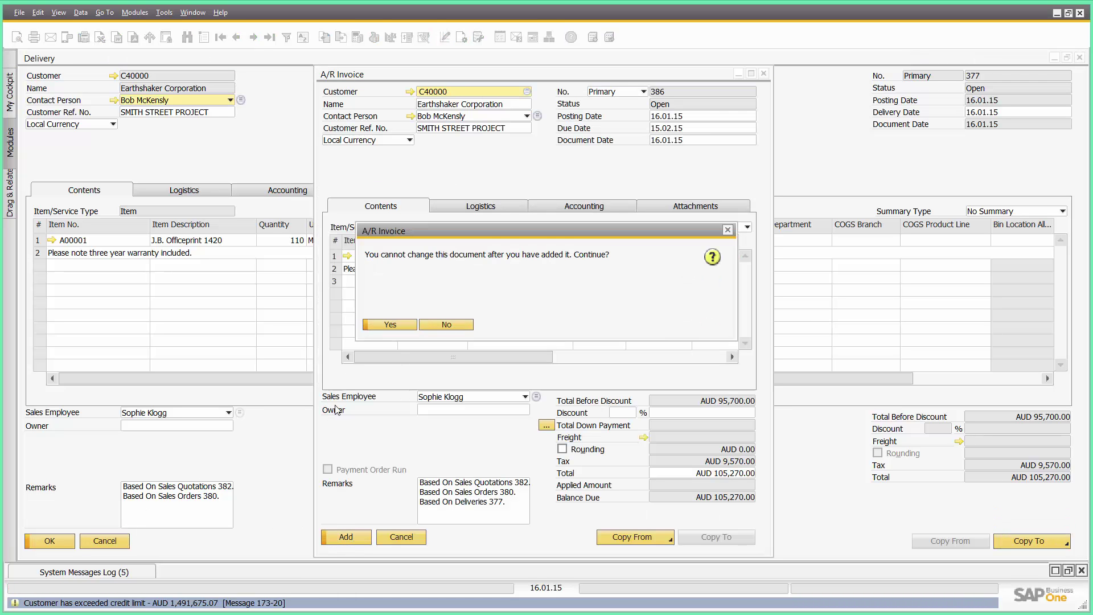
{"action": "left_click", "coordinate": [392, 323]}
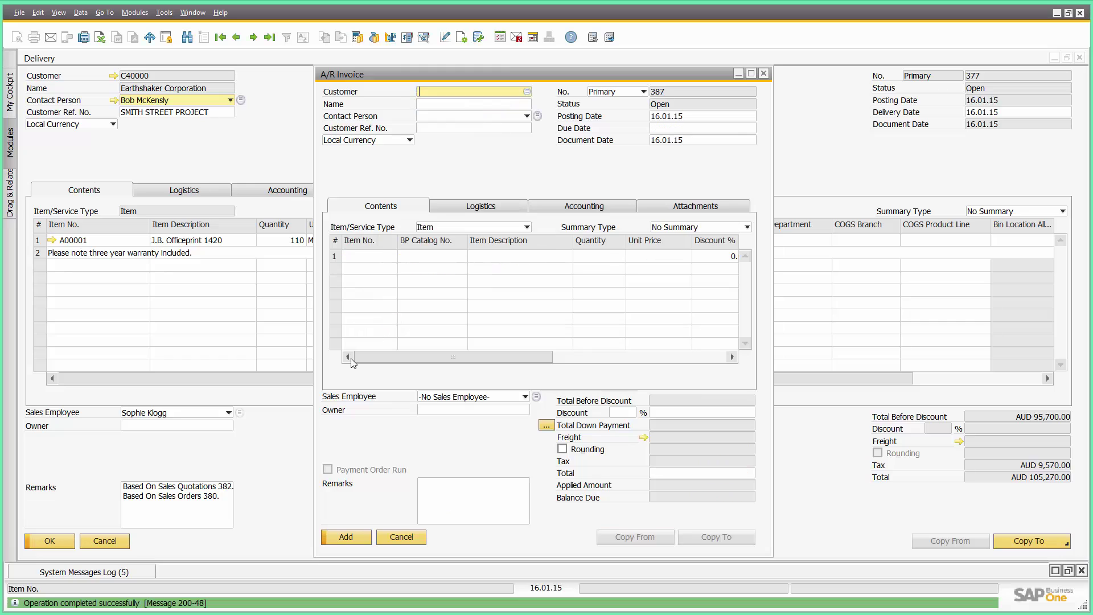
{"action": "left_click", "coordinate": [410, 538]}
Close delivery 377, sales order 380 and the sales quotation windows.
{"action": "left_click", "coordinate": [121, 541]}
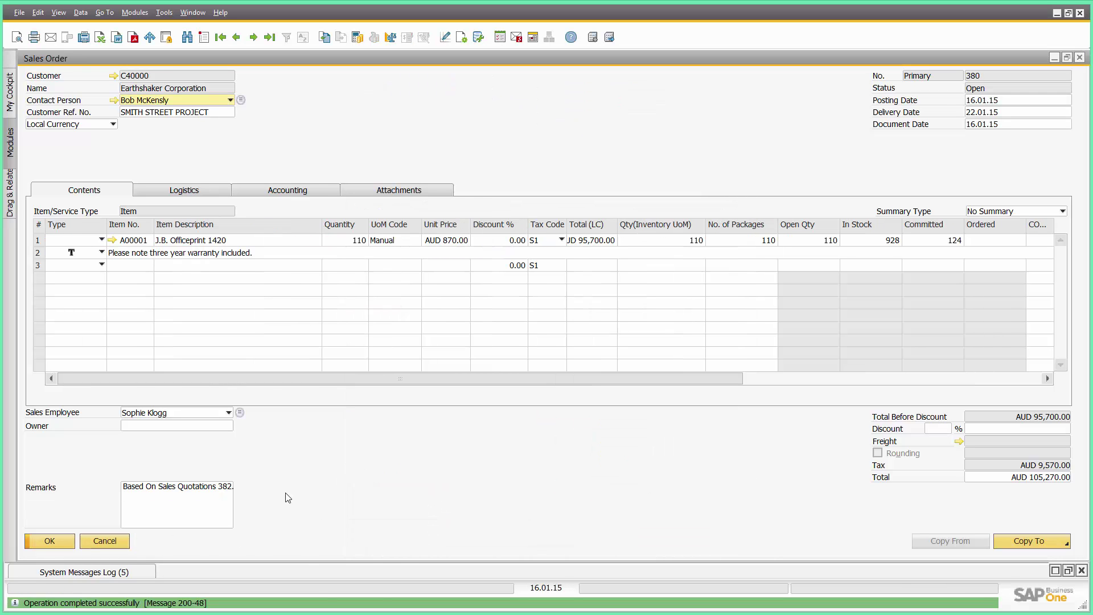
{"action": "left_click", "coordinate": [108, 542]}
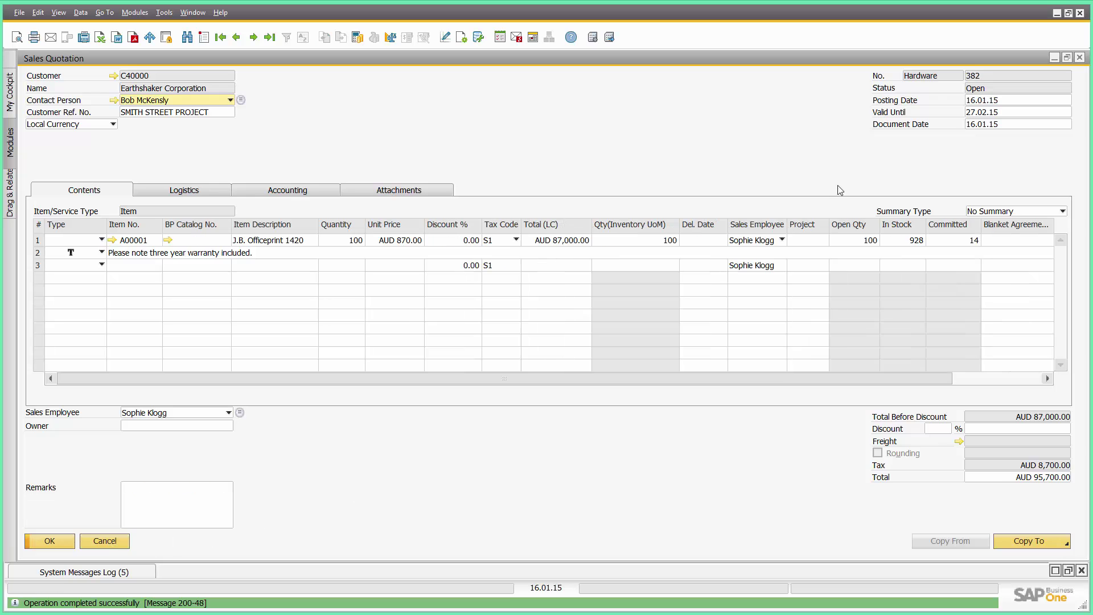
{"action": "left_click", "coordinate": [1080, 58]}
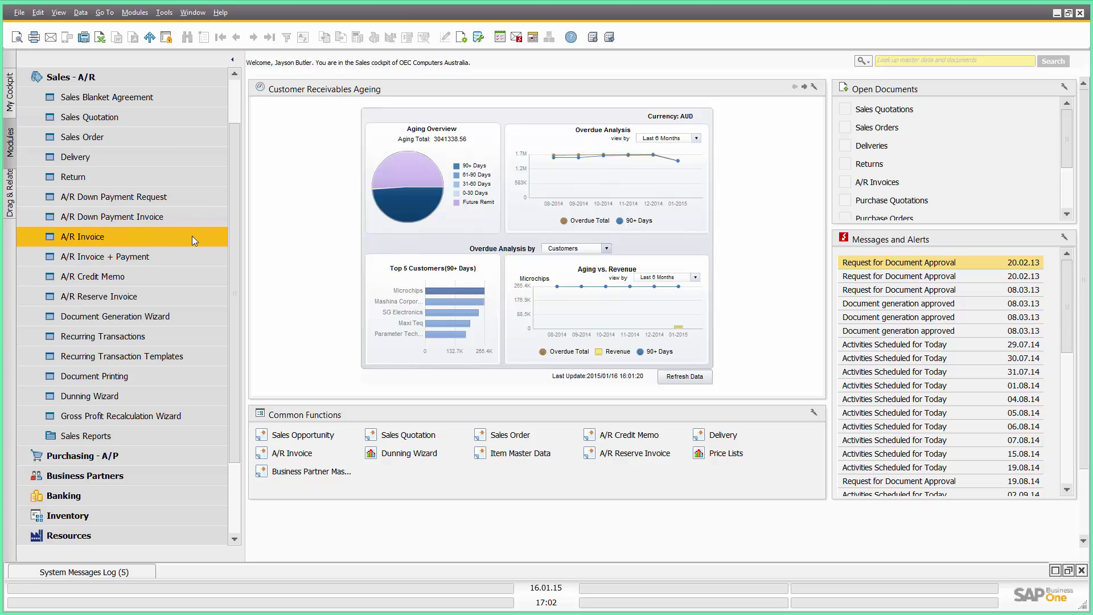
Load the existing A/R invoice 386 and maximize its window.
{"action": "left_click", "coordinate": [82, 236]}
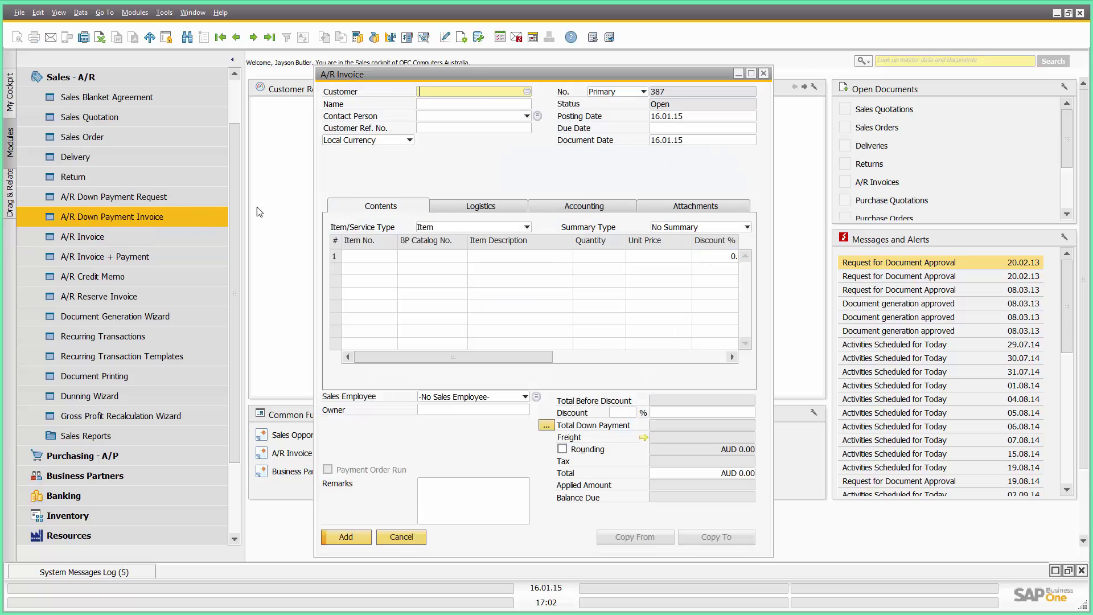
{"action": "left_click", "coordinate": [236, 37]}
{"action": "left_click", "coordinate": [753, 75]}
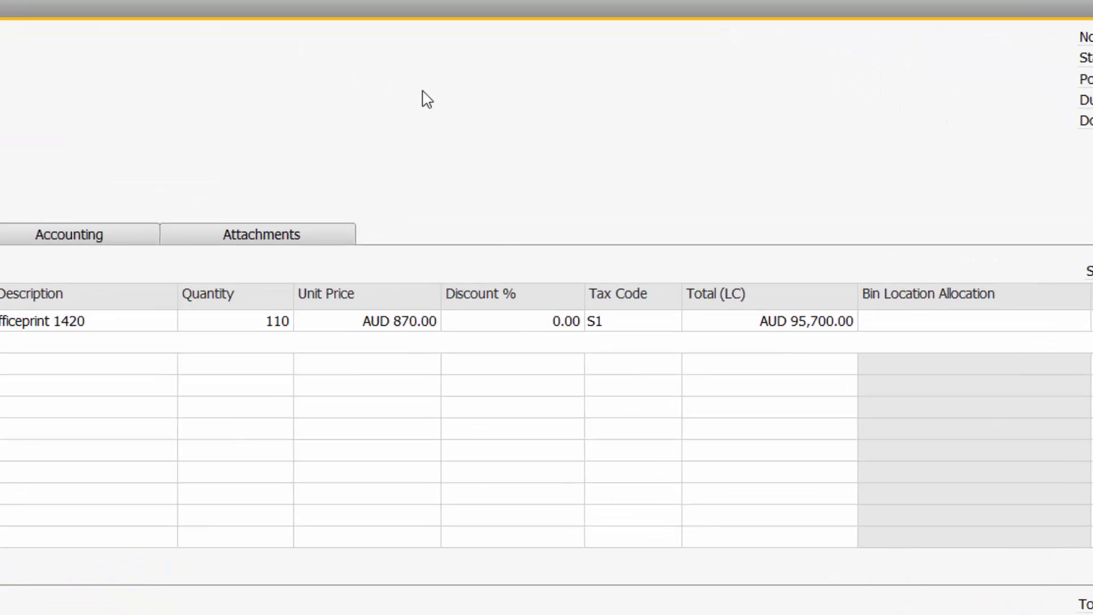
Review invoice 386's Relationship Map linking quotation 382, order 380 and delivery 377, then close it.
{"action": "right_click", "coordinate": [494, 109]}
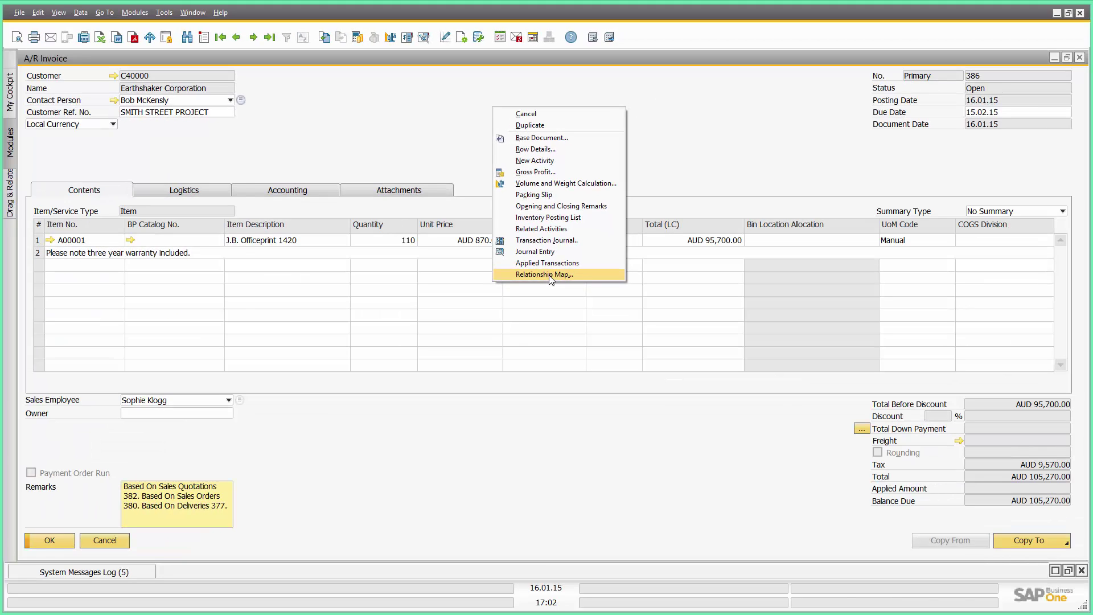
{"action": "left_click", "coordinate": [550, 276]}
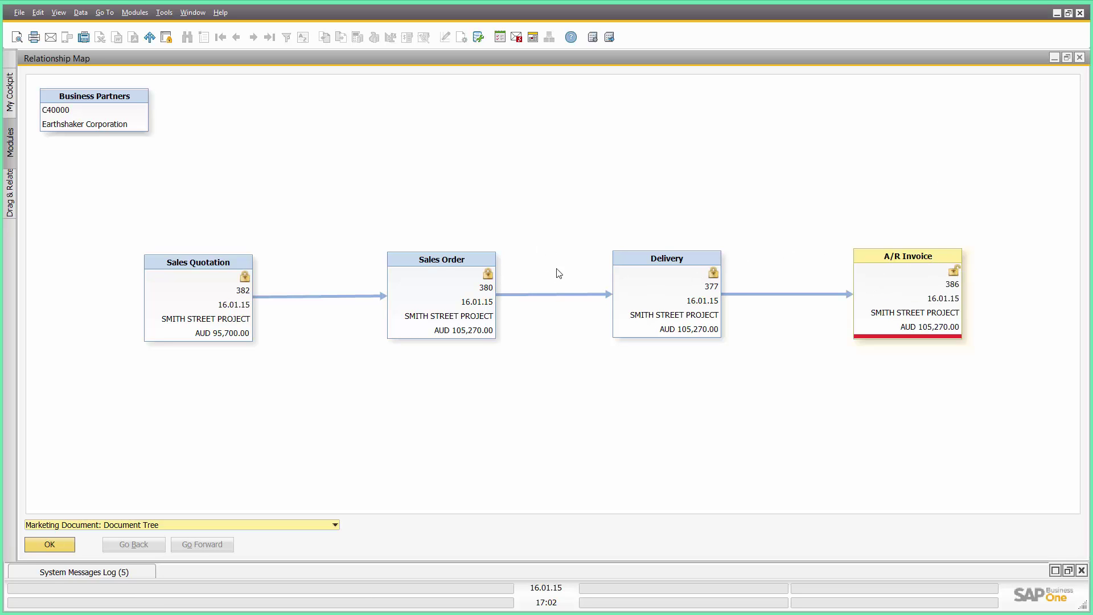
{"action": "double_click", "coordinate": [886, 296]}
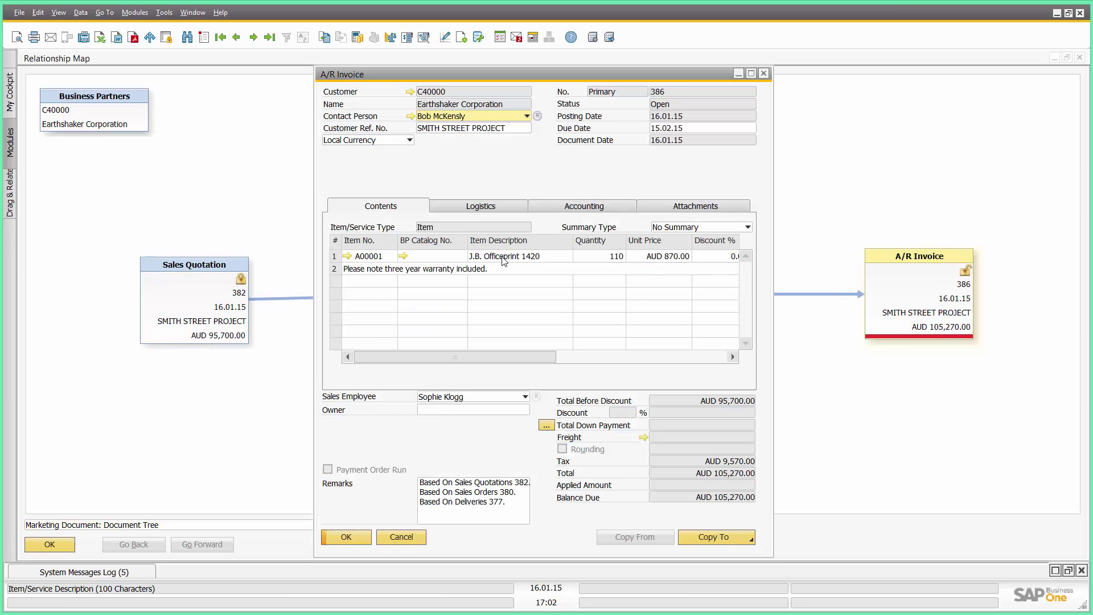
{"action": "left_click", "coordinate": [764, 73]}
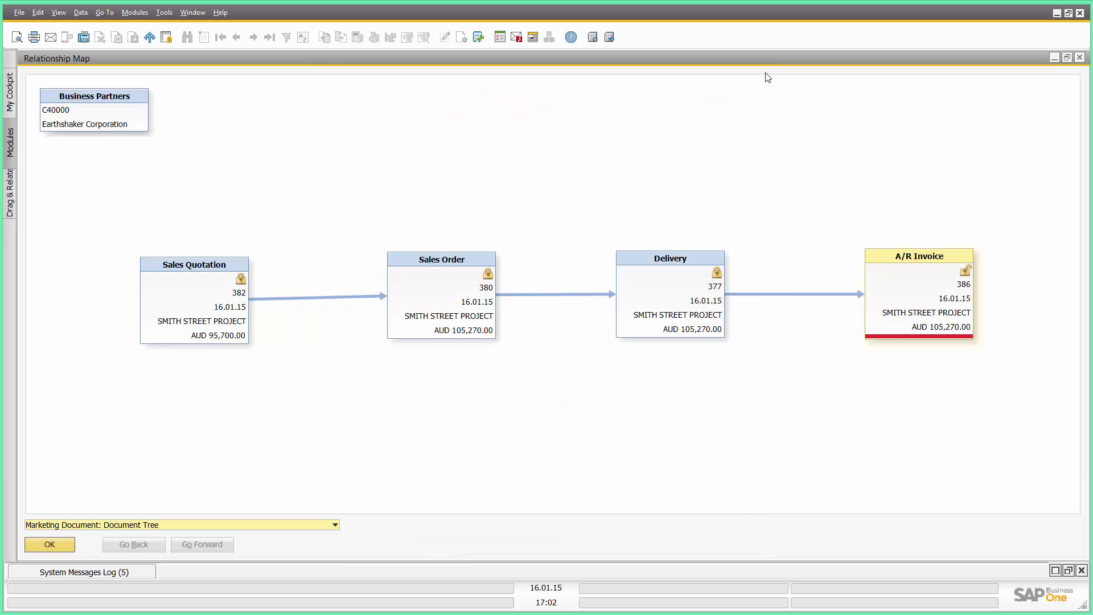
{"action": "left_click", "coordinate": [1079, 57]}
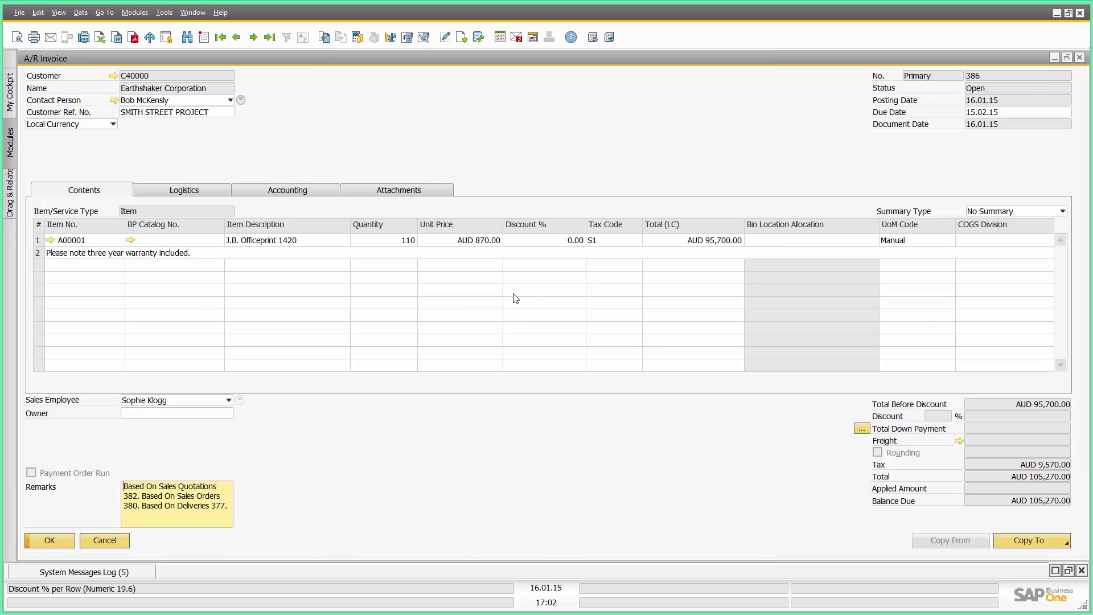
{"action": "right_click", "coordinate": [523, 135]}
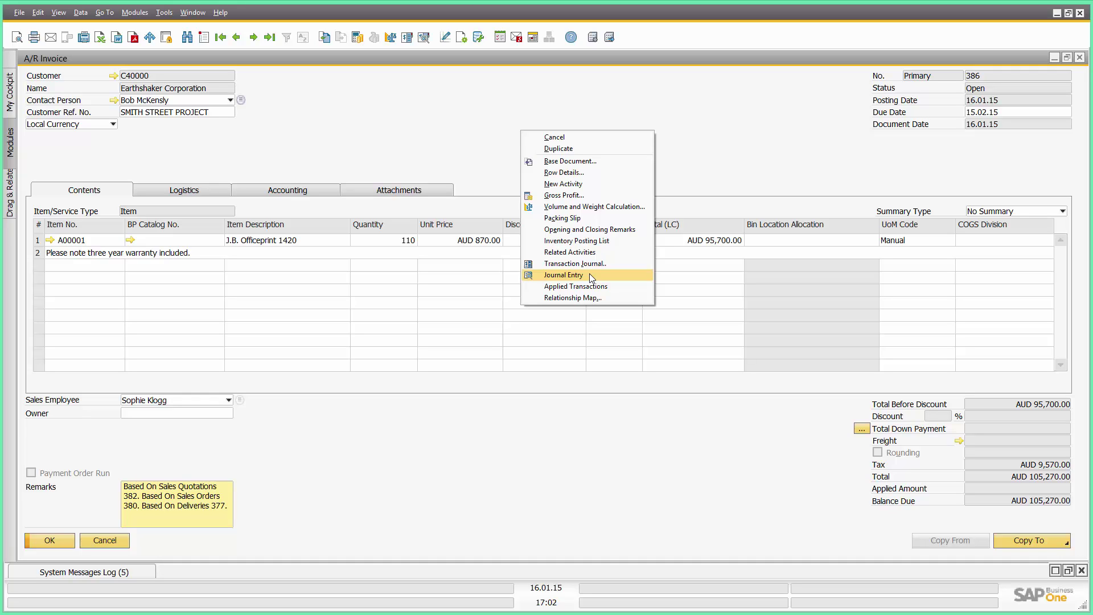
{"action": "left_click", "coordinate": [324, 118]}
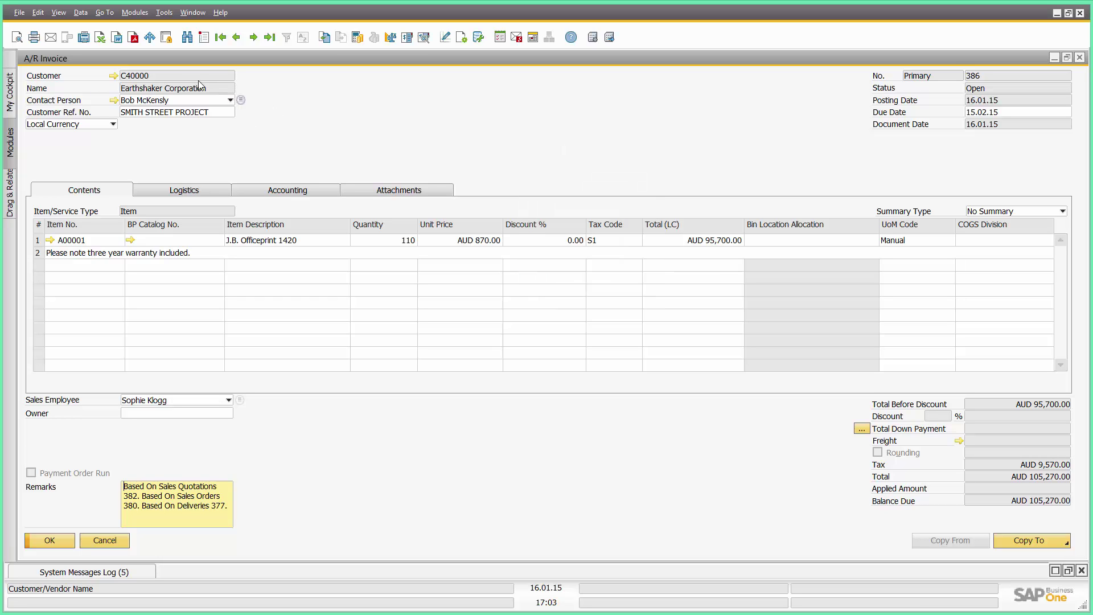
{"action": "left_click", "coordinate": [114, 75]}
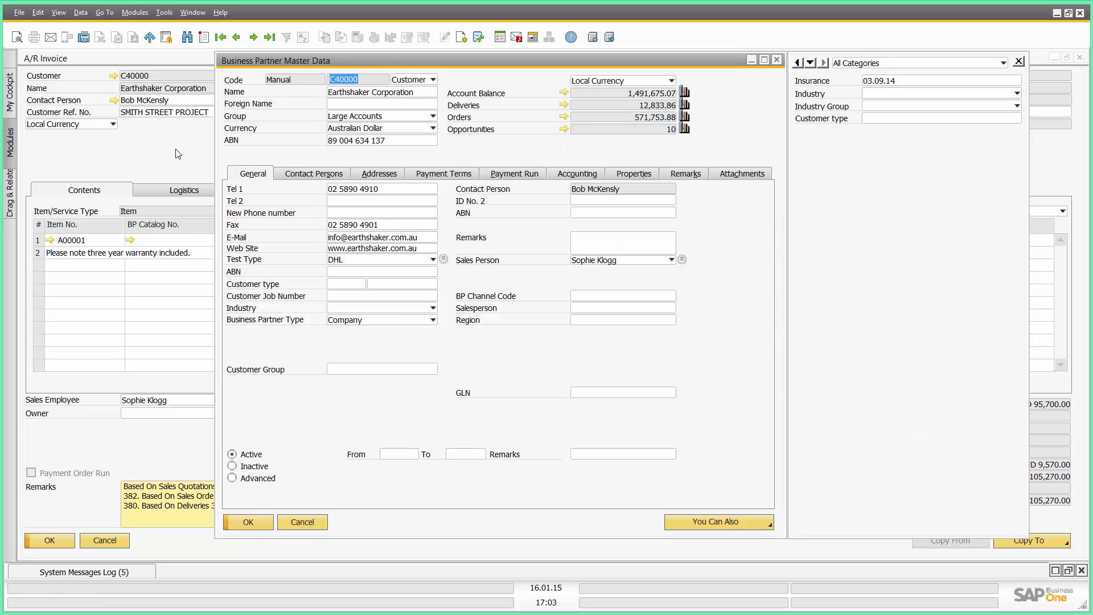
{"action": "left_click", "coordinate": [776, 59]}
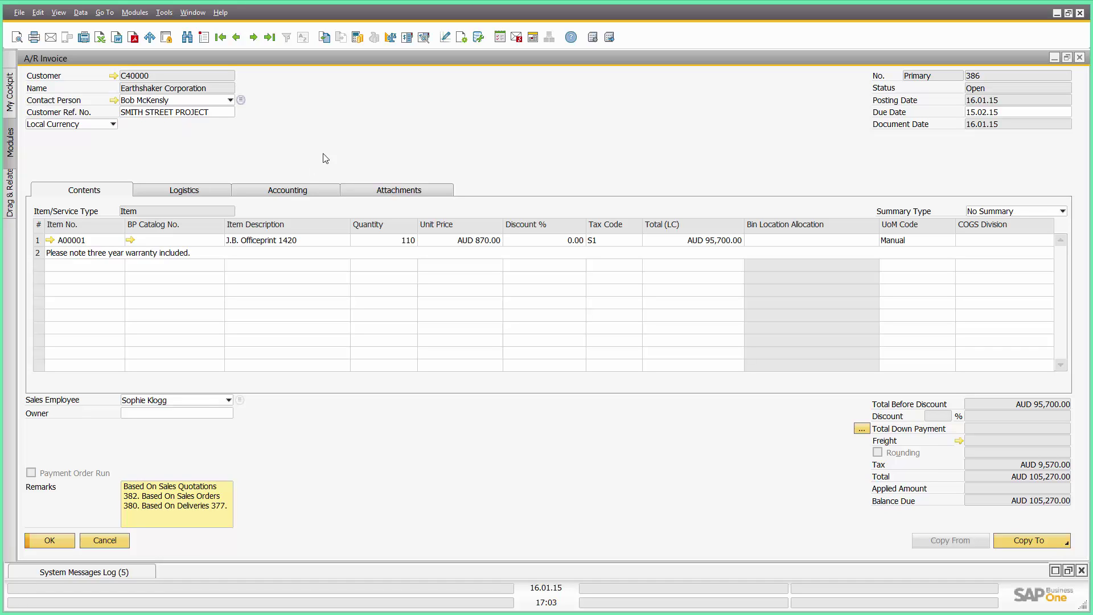
{"action": "left_click", "coordinate": [115, 100]}
Close the contact details and invoice 386, then start new sales order 381 from Sales - A/R.
{"action": "left_click", "coordinate": [777, 64]}
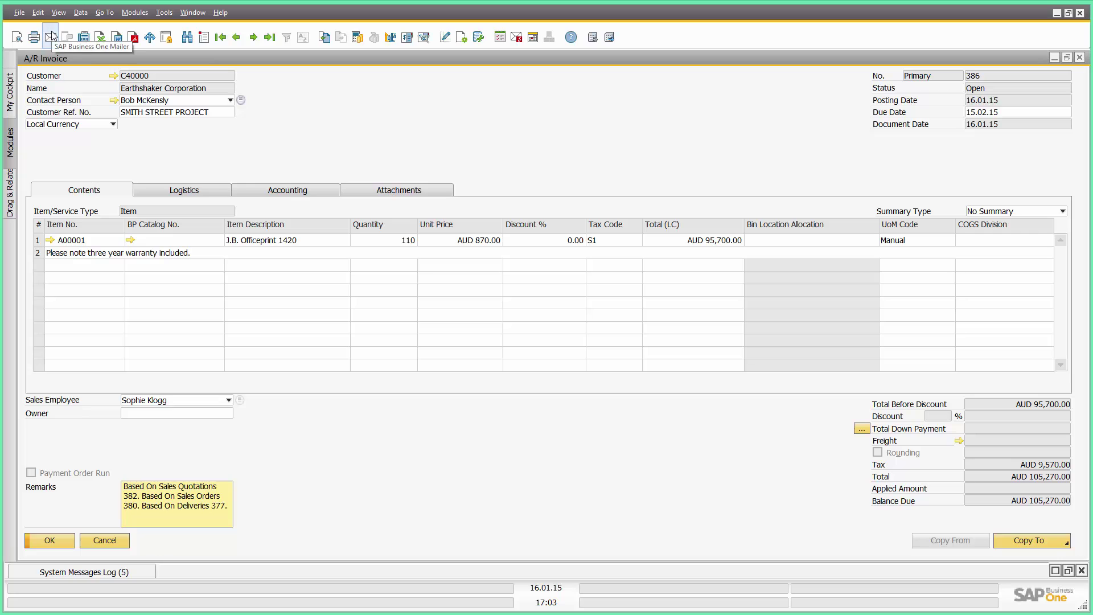
{"action": "left_click", "coordinate": [1080, 57]}
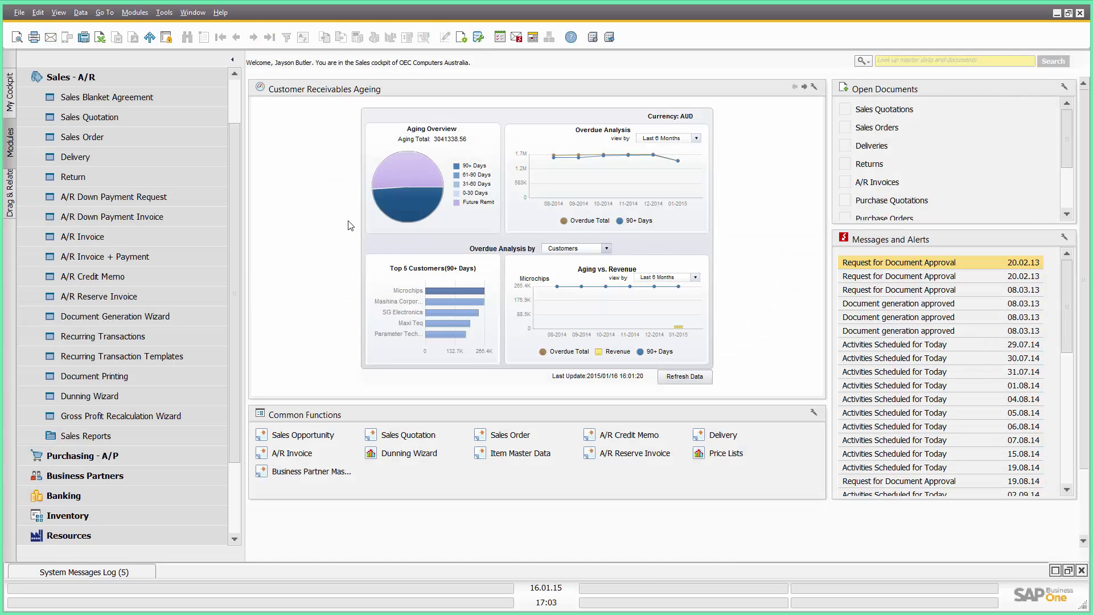
{"action": "left_click_drag", "start_coordinate": [238, 193], "coordinate": [238, 104]}
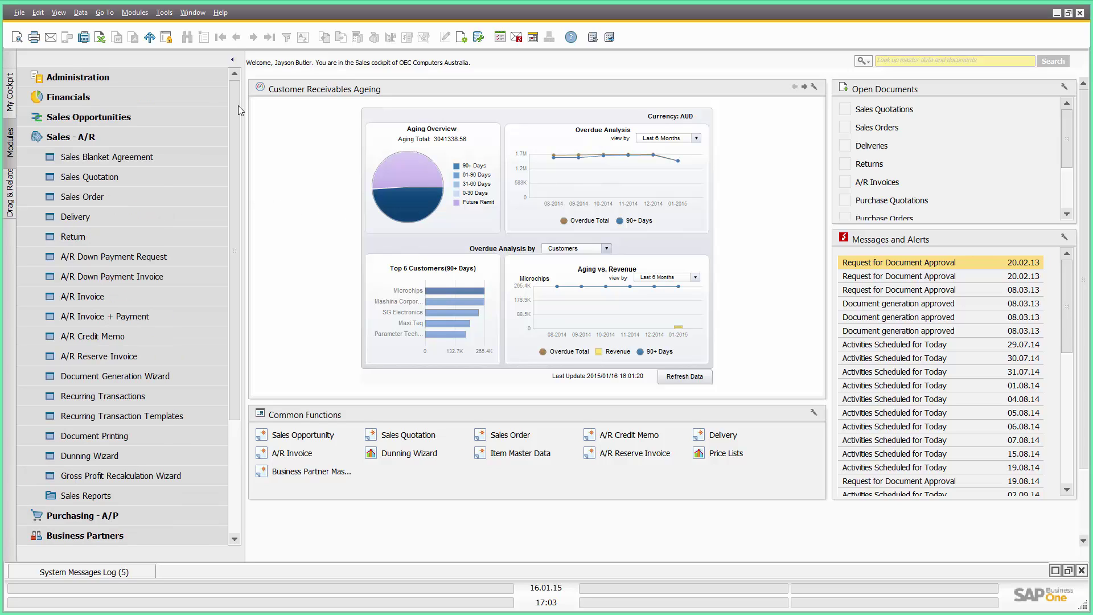
{"action": "left_click", "coordinate": [149, 135]}
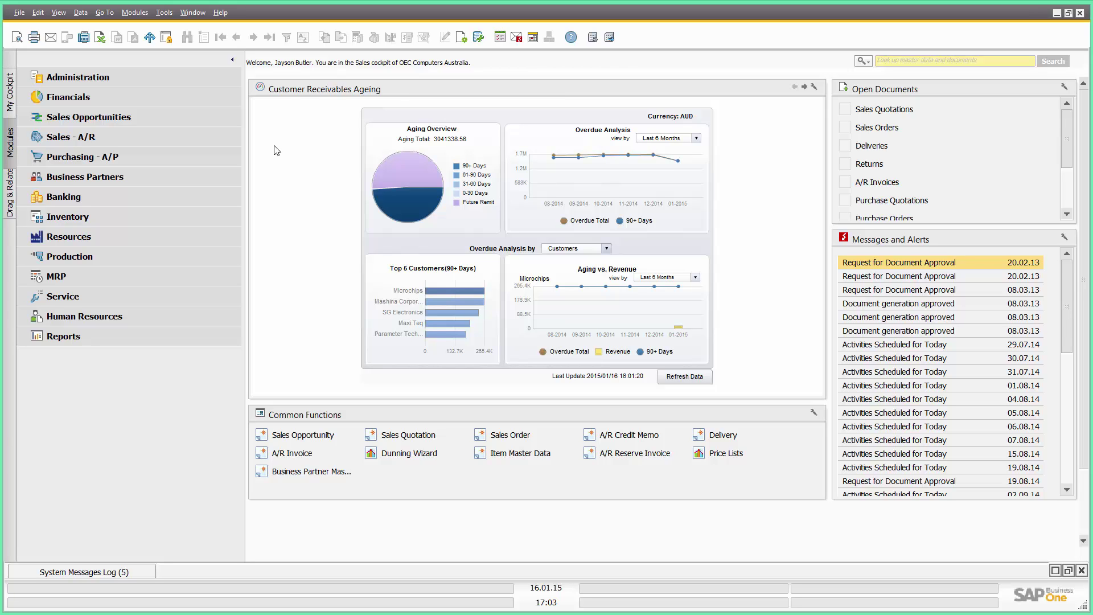
{"action": "left_click", "coordinate": [210, 145]}
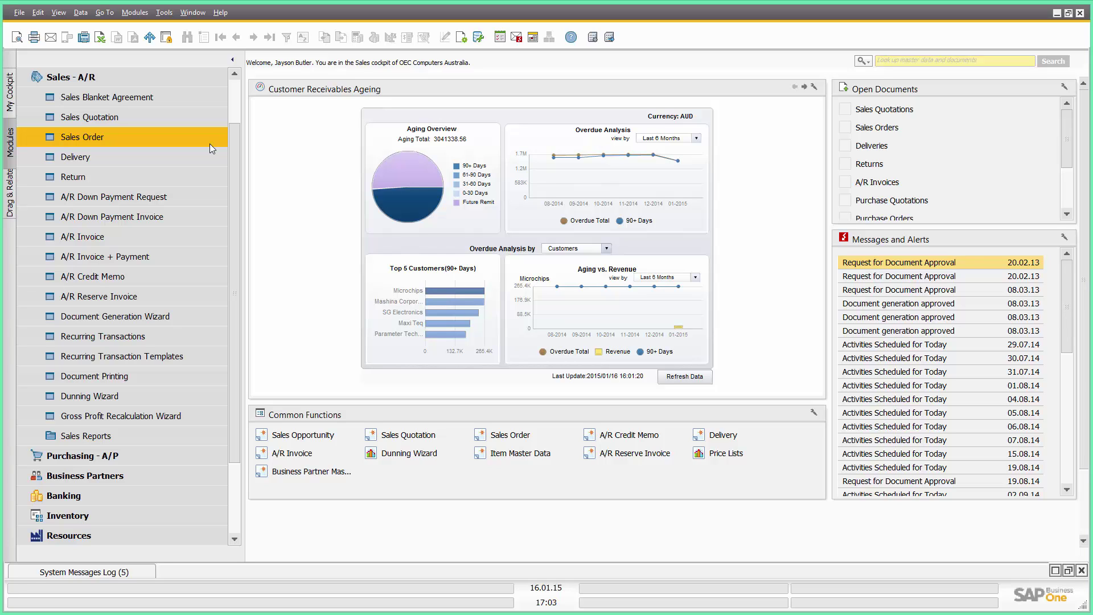
{"action": "left_click", "coordinate": [209, 144]}
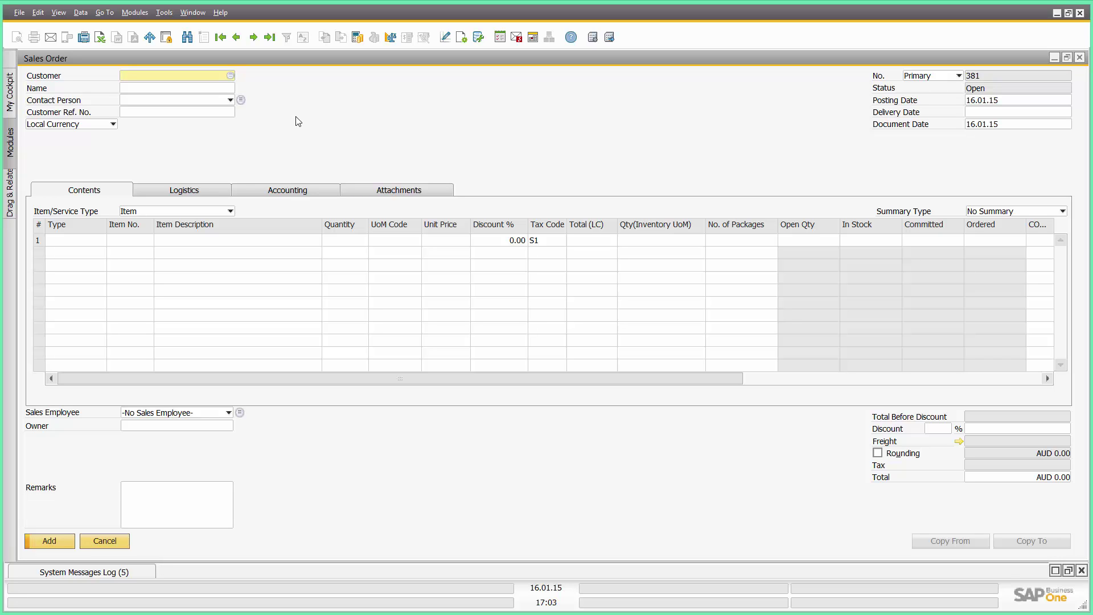
Enter Earthshaker Corporation as the customer and set the order to Service type.
{"action": "left_click", "coordinate": [137, 90]}
{"action": "type", "text": "Earth"}
{"action": "key", "text": "Tab"}
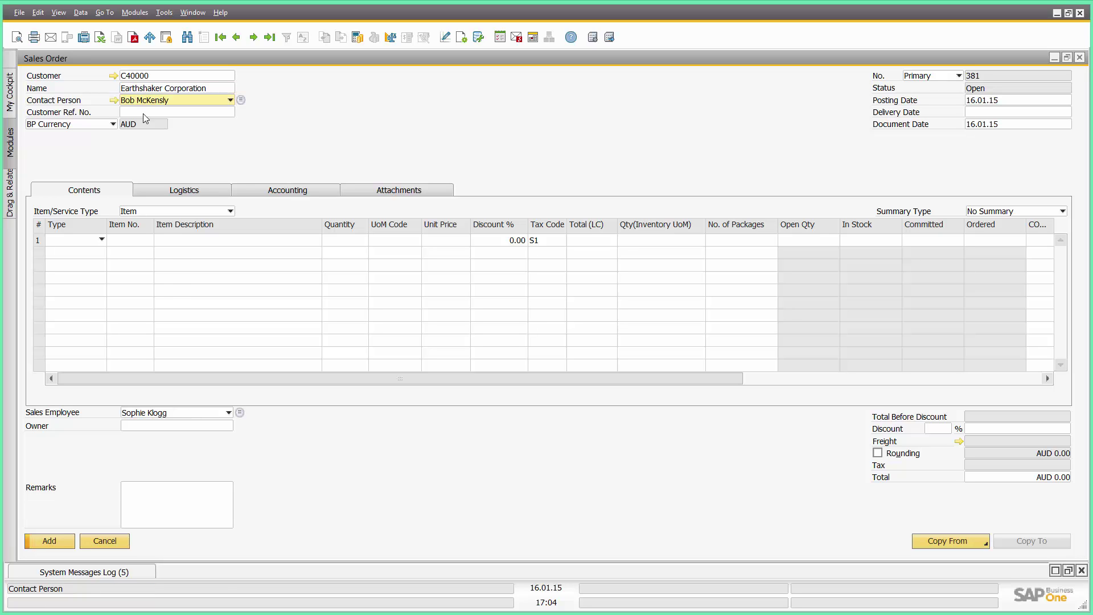
{"action": "left_click", "coordinate": [157, 211]}
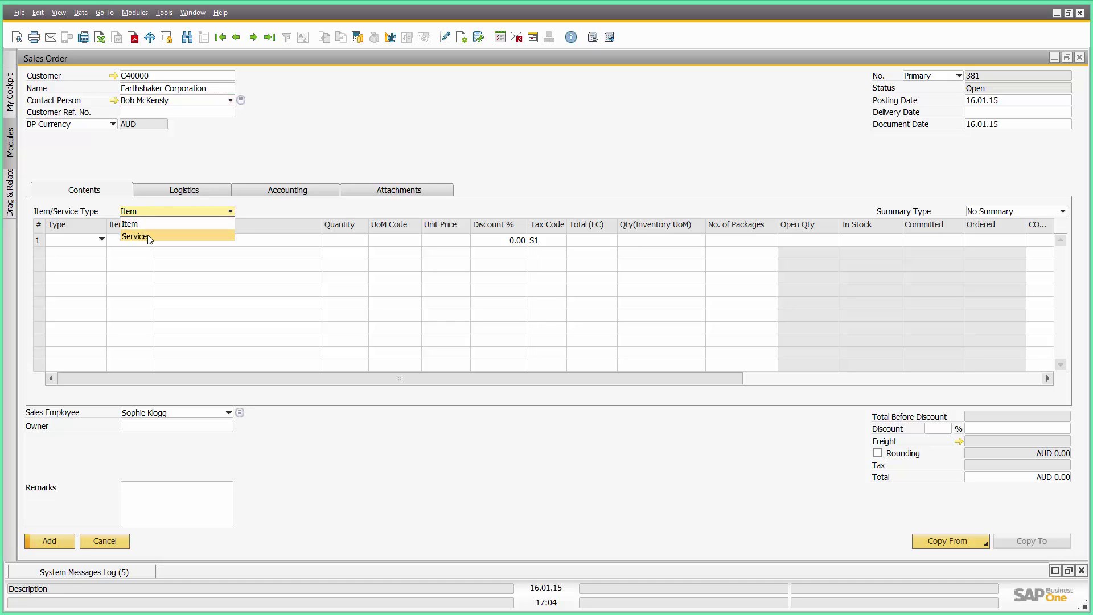
{"action": "left_click", "coordinate": [148, 235]}
Add line 'Service for installation of server x 2' on G/L account 410000 totalling AUD 1,200.
{"action": "left_click", "coordinate": [142, 244]}
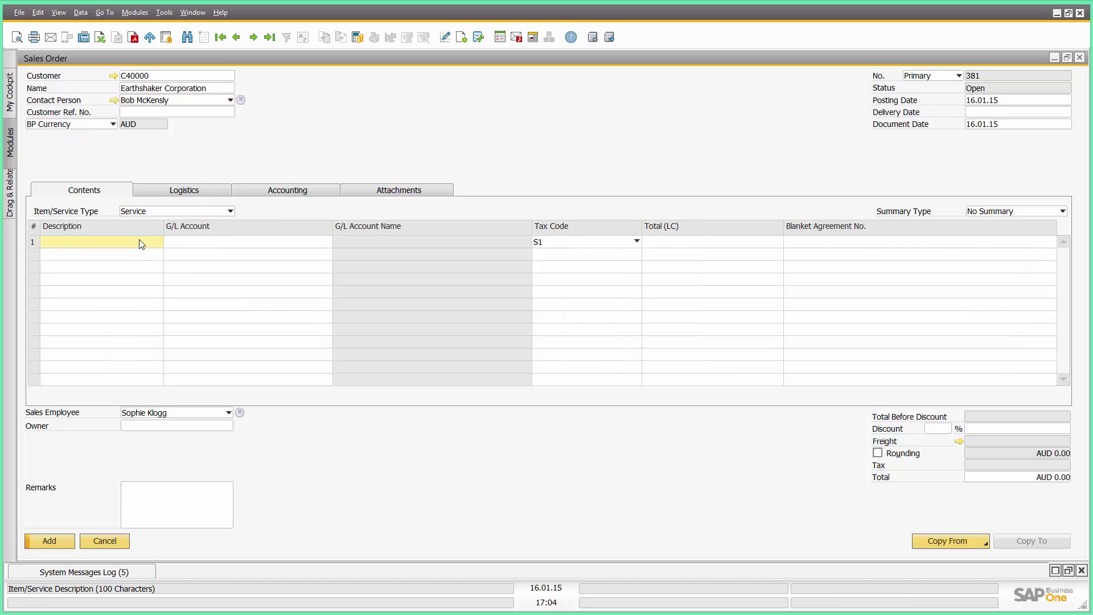
{"action": "type", "text": "Service for installation of server x 2"}
{"action": "key", "text": "Tab"}
{"action": "key", "text": "Tab"}
{"action": "type", "text": "sales"}
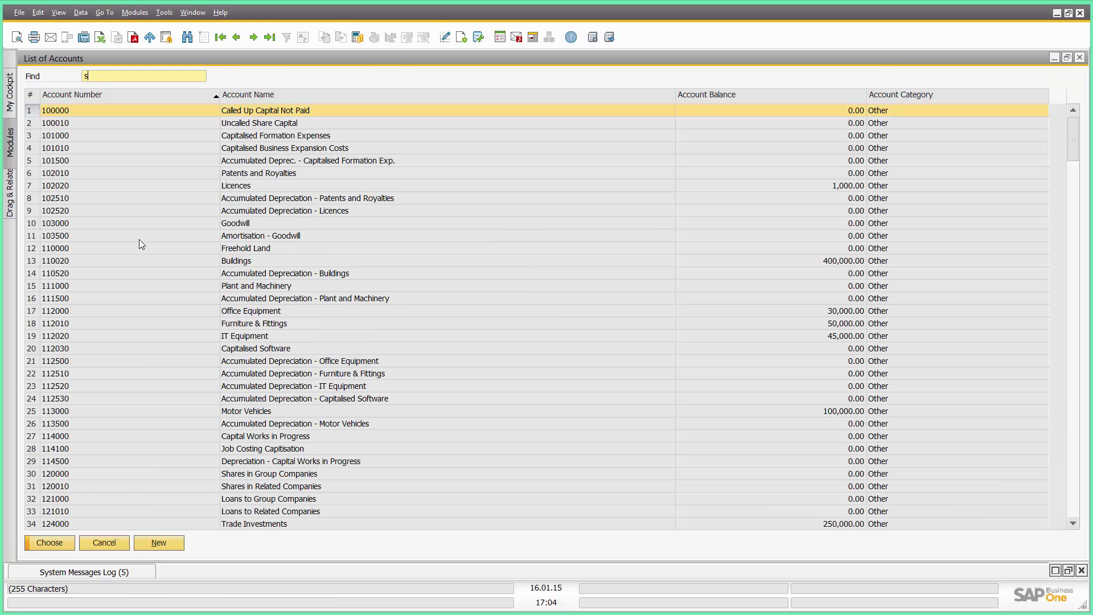
{"action": "left_click", "coordinate": [307, 95]}
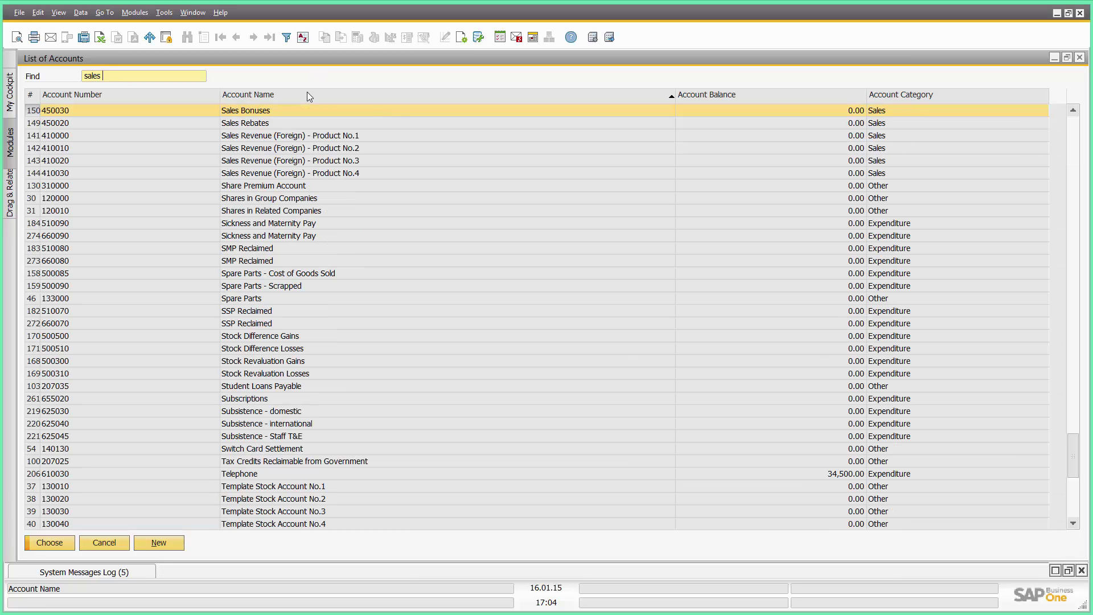
{"action": "double_click", "coordinate": [323, 138]}
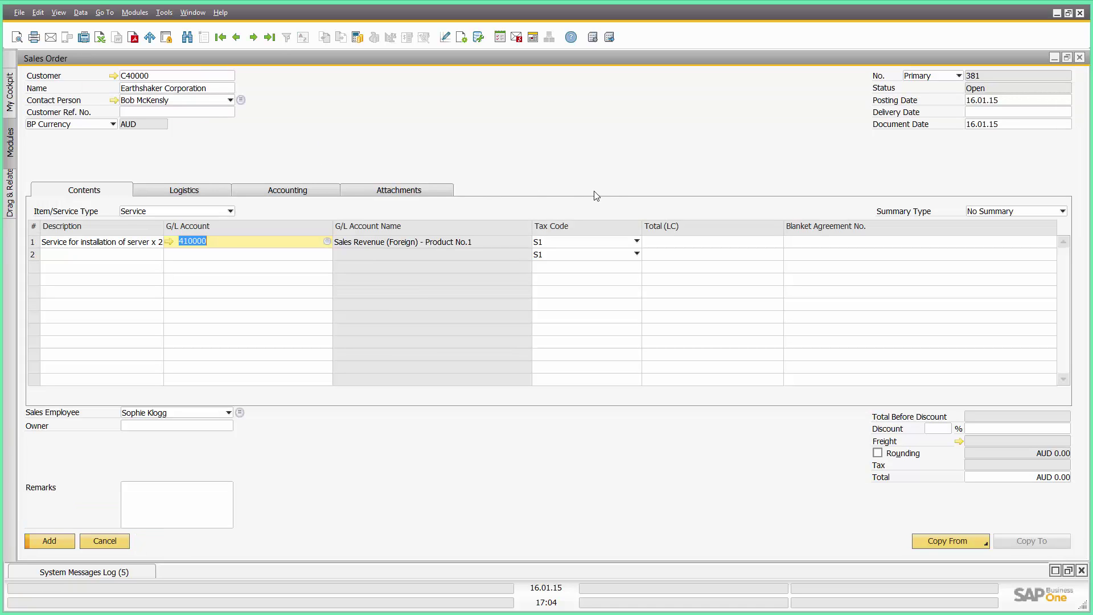
{"action": "left_click", "coordinate": [731, 243]}
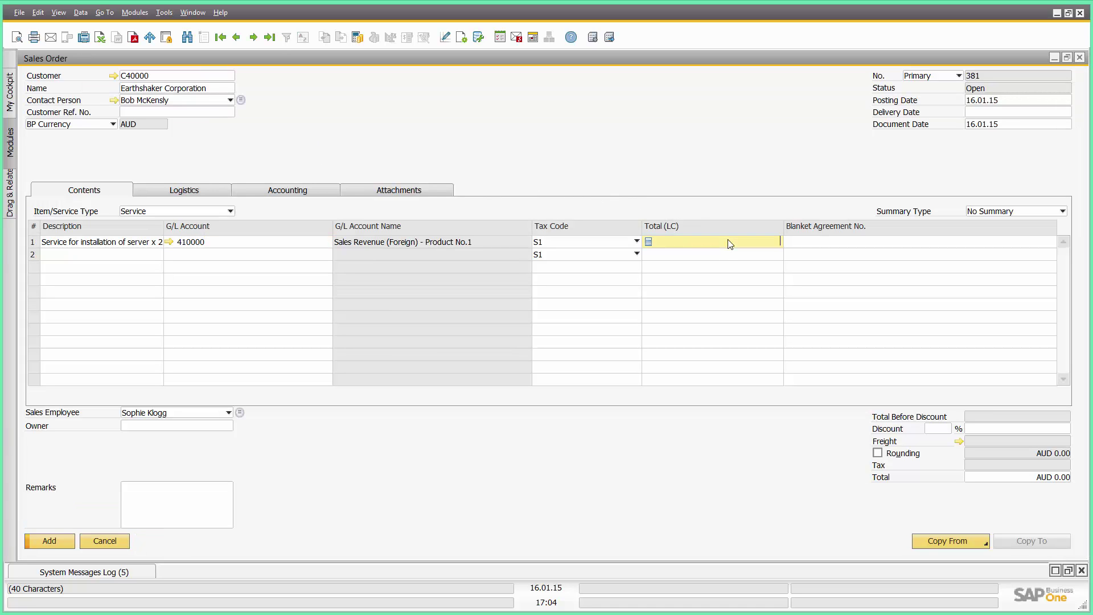
{"action": "type", "text": "1,200"}
{"action": "key", "text": "Tab"}
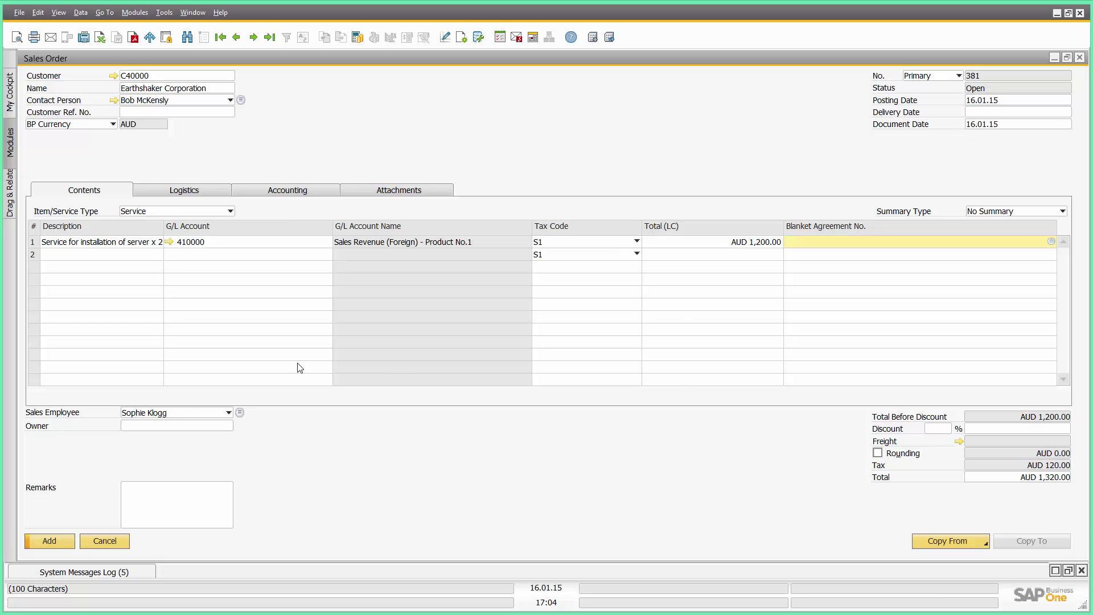
Cancel the unsaved service sales order and browse the Sales - A/R menu.
{"action": "left_click", "coordinate": [103, 542]}
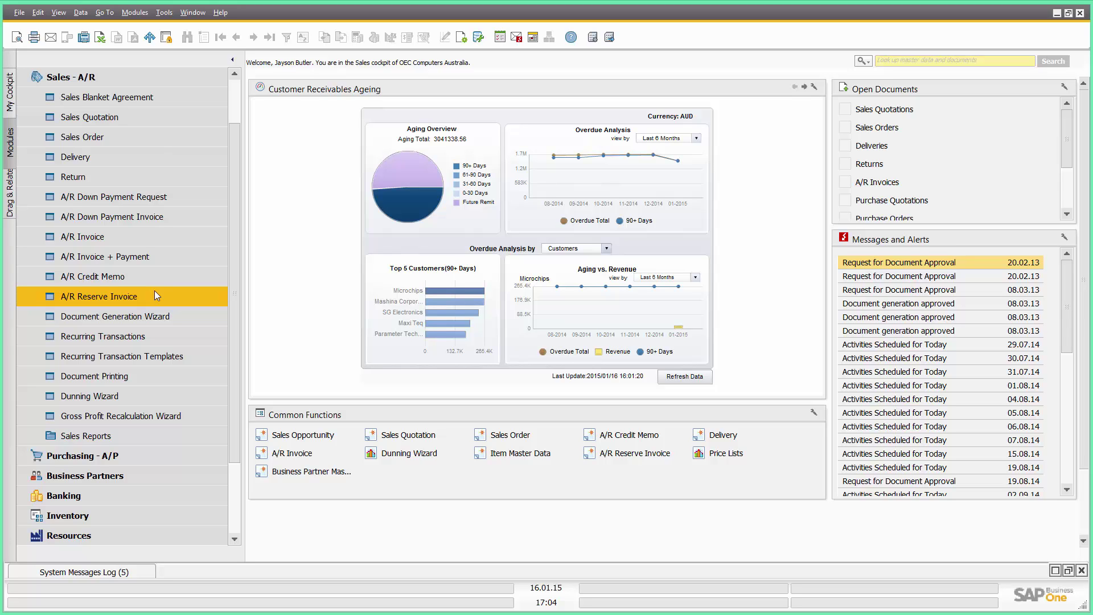
{"action": "left_click", "coordinate": [157, 255]}
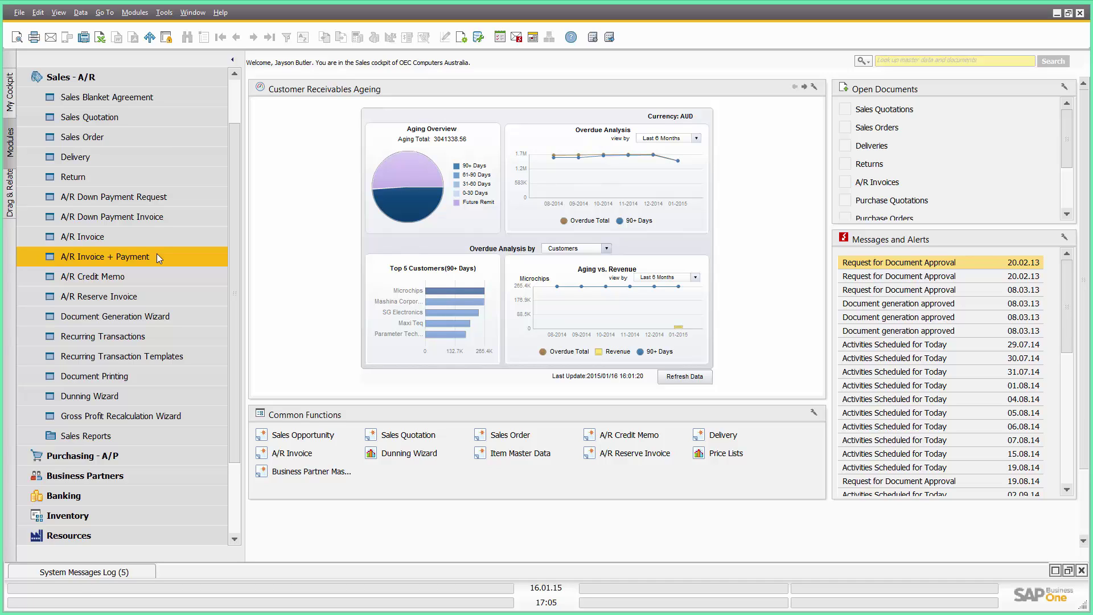
Mark the first scheduled recurring delivery, review its templates, then cancel without executing anything.
{"action": "left_click", "coordinate": [145, 340]}
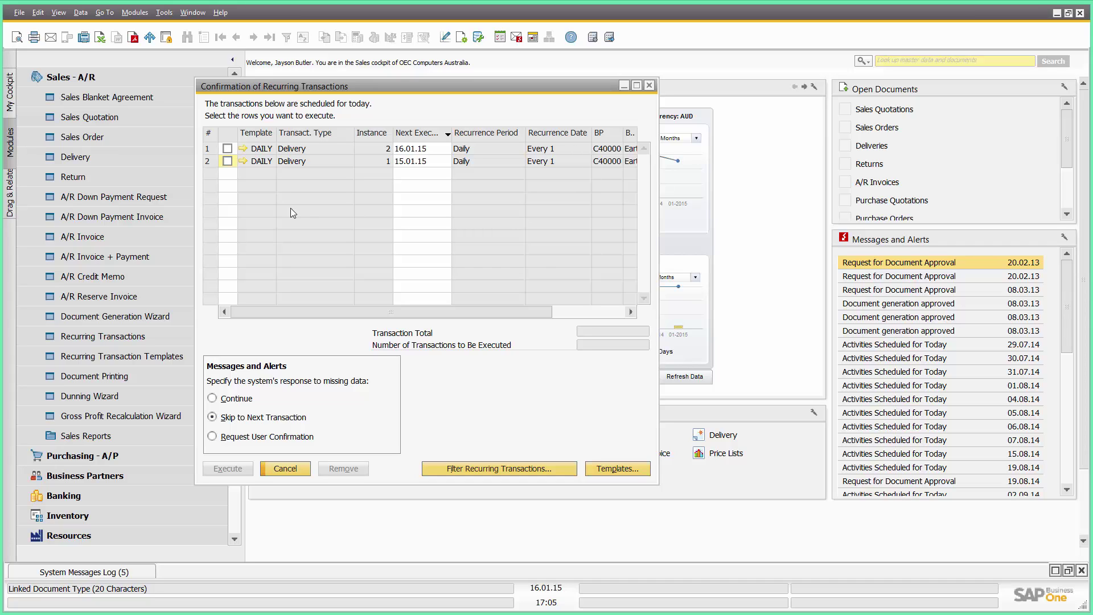
{"action": "left_click", "coordinate": [227, 148]}
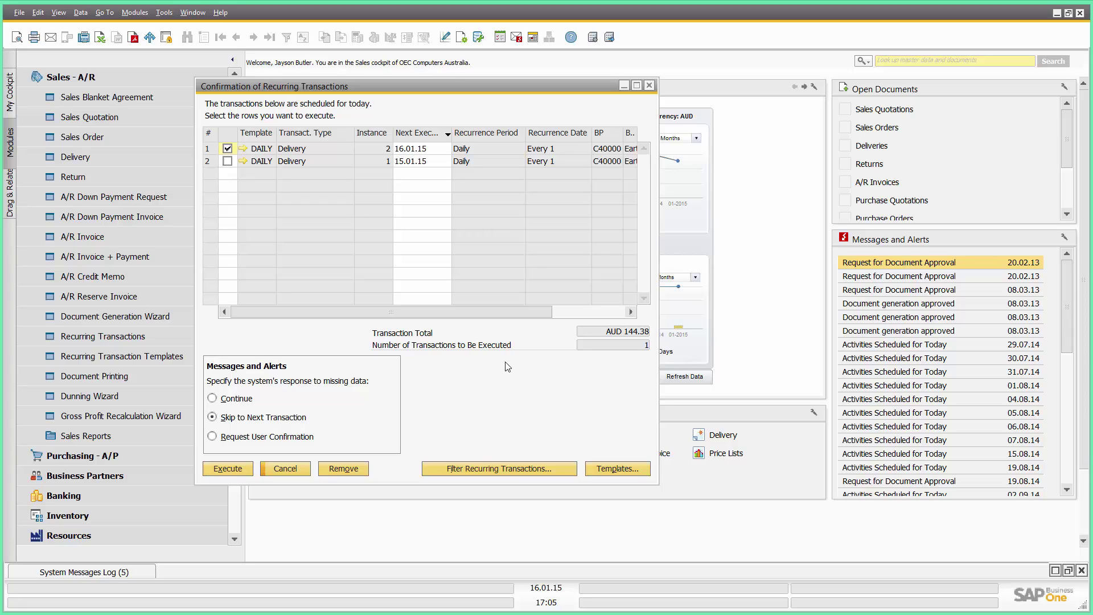
{"action": "left_click", "coordinate": [596, 469]}
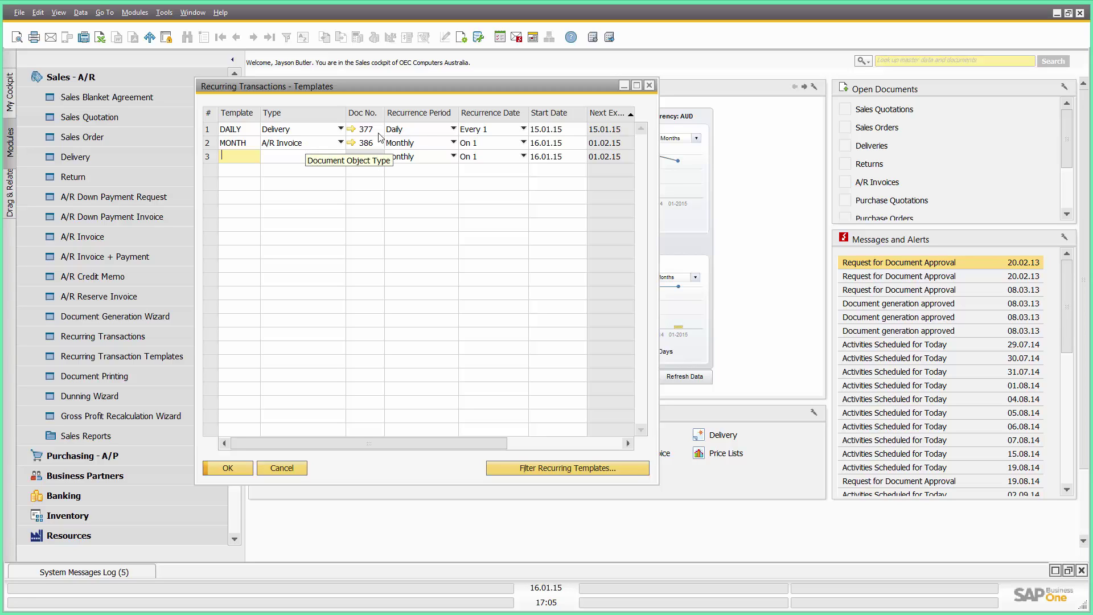
{"action": "left_click", "coordinate": [649, 85]}
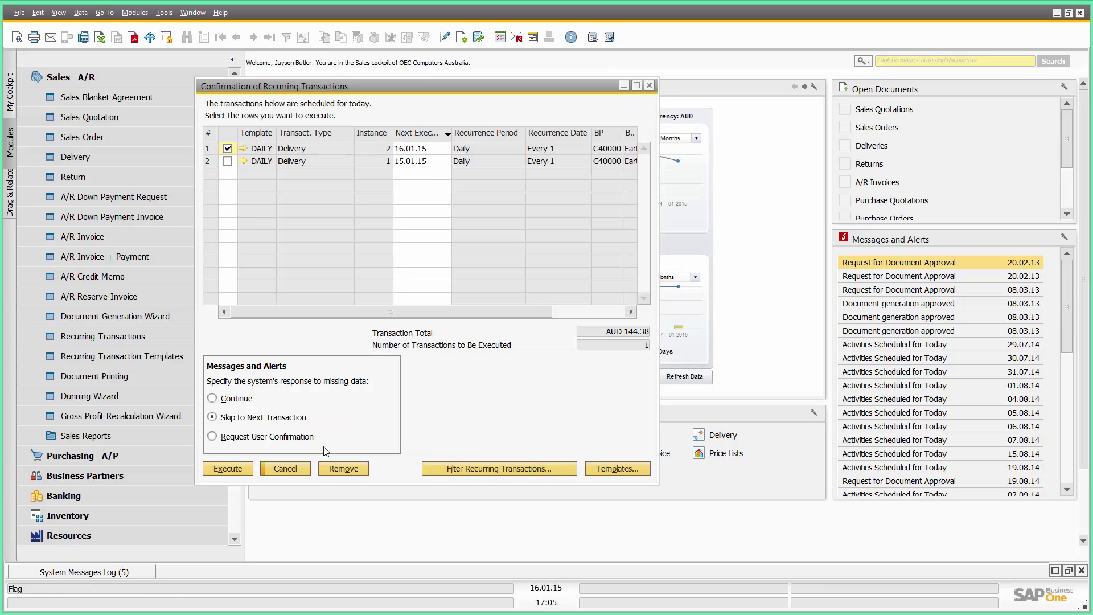
{"action": "left_click", "coordinate": [287, 468]}
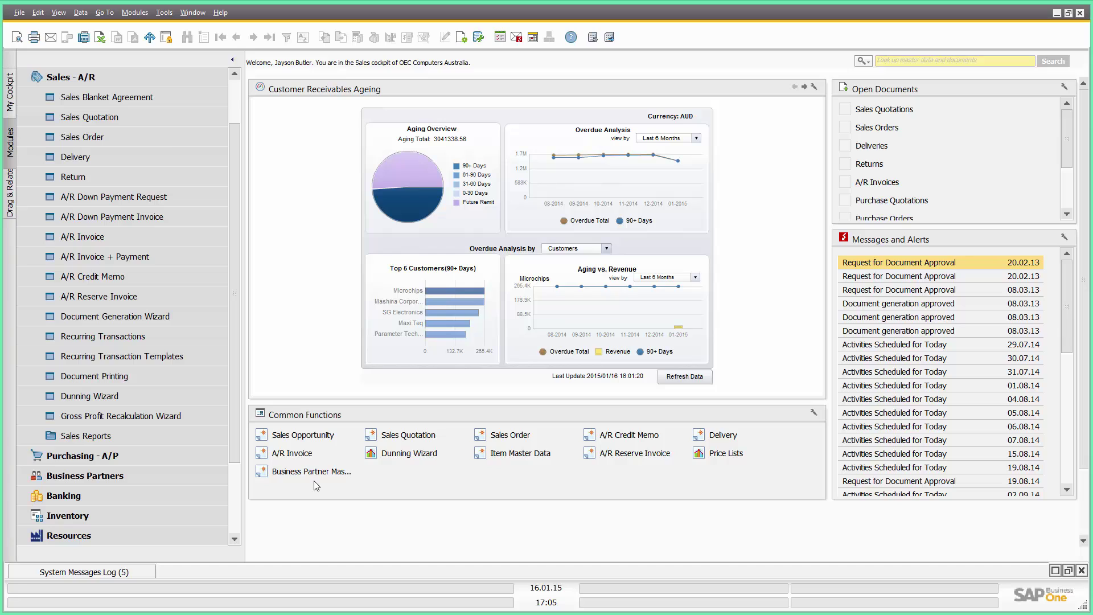
Open the Open Items List report and switch it to open Sales Quotations.
{"action": "left_click", "coordinate": [139, 440]}
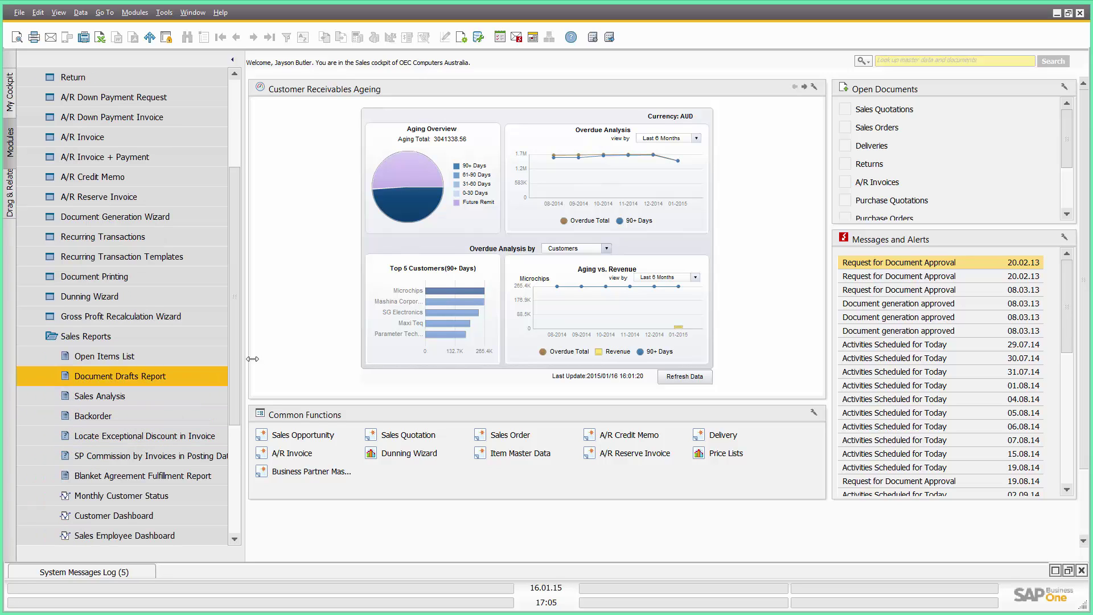
{"action": "left_click", "coordinate": [180, 357]}
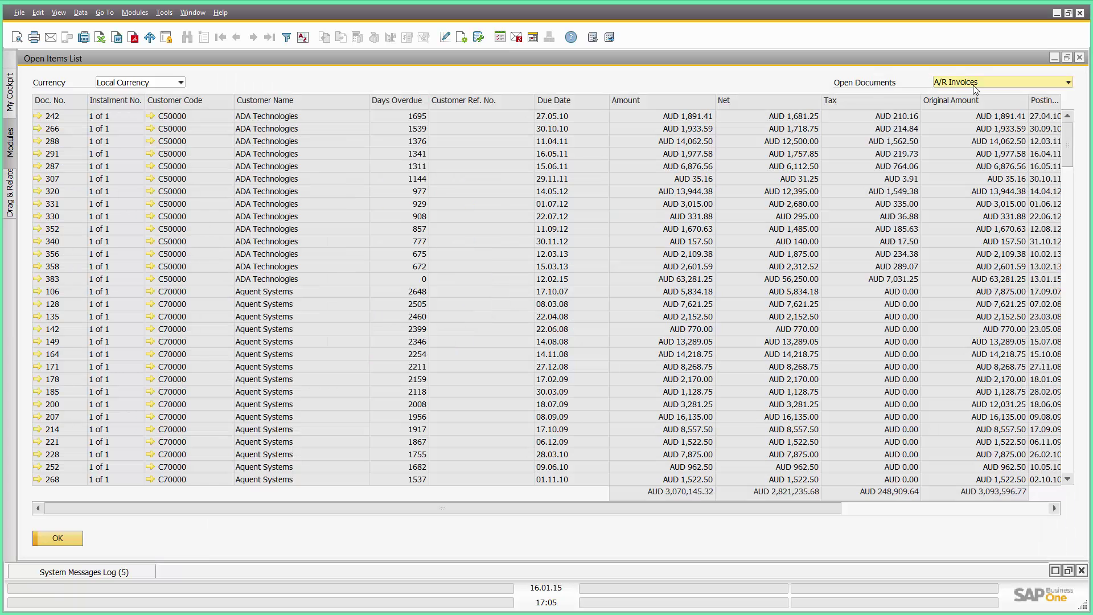
{"action": "left_click", "coordinate": [975, 83]}
{"action": "left_click", "coordinate": [975, 94]}
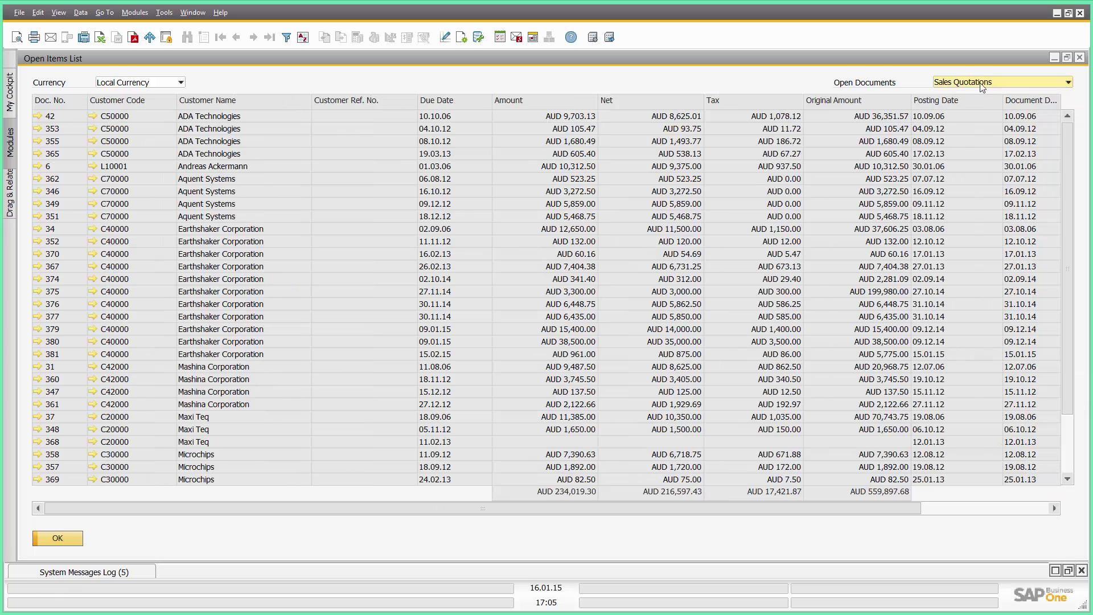
Show open Sales Orders sorted descending by Doc. No., then close the report.
{"action": "left_click", "coordinate": [984, 83]}
{"action": "left_click", "coordinate": [971, 107]}
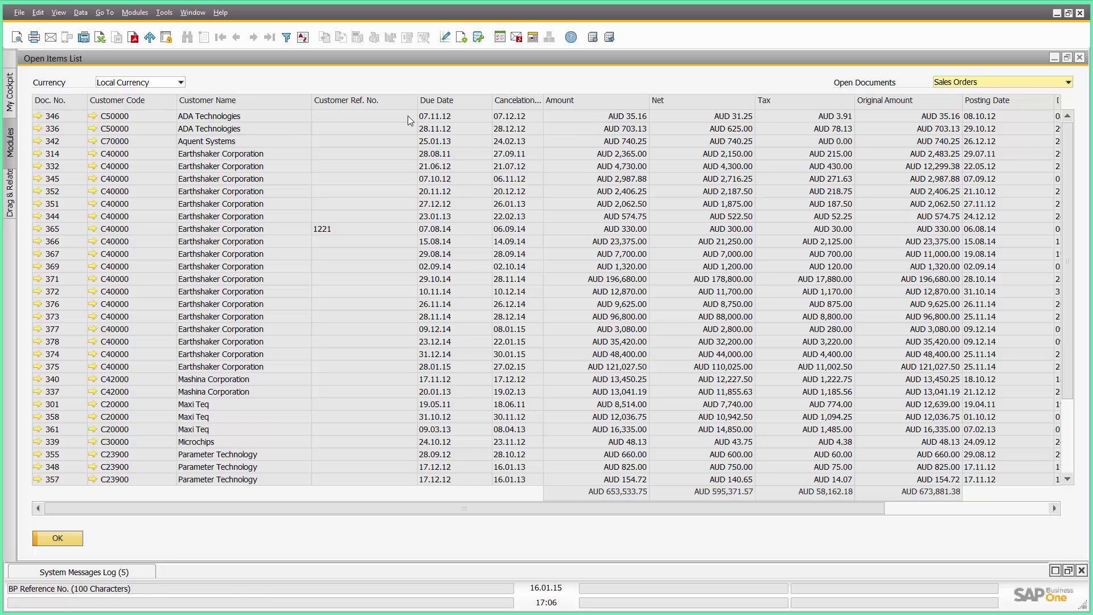
{"action": "double_click", "coordinate": [59, 103]}
{"action": "double_click", "coordinate": [59, 102]}
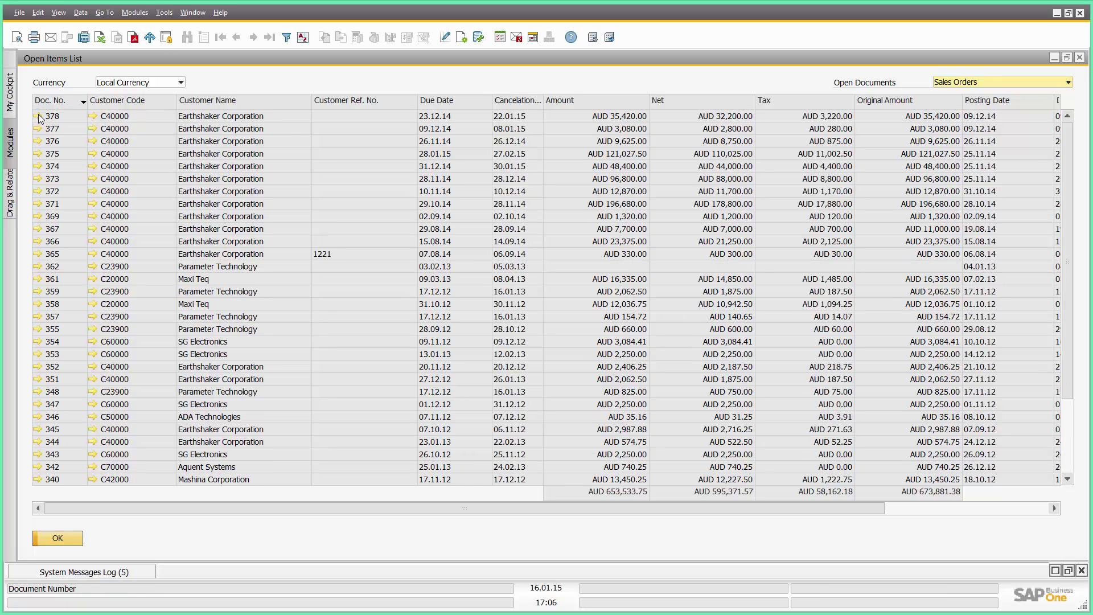
{"action": "left_click", "coordinate": [1079, 58]}
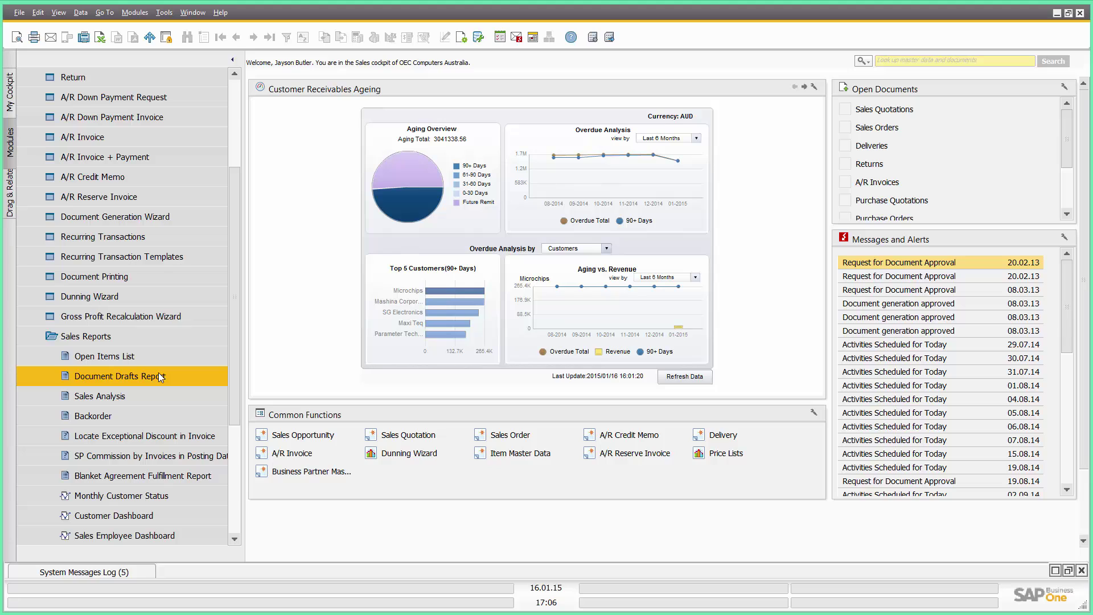
{"action": "left_click", "coordinate": [144, 393]}
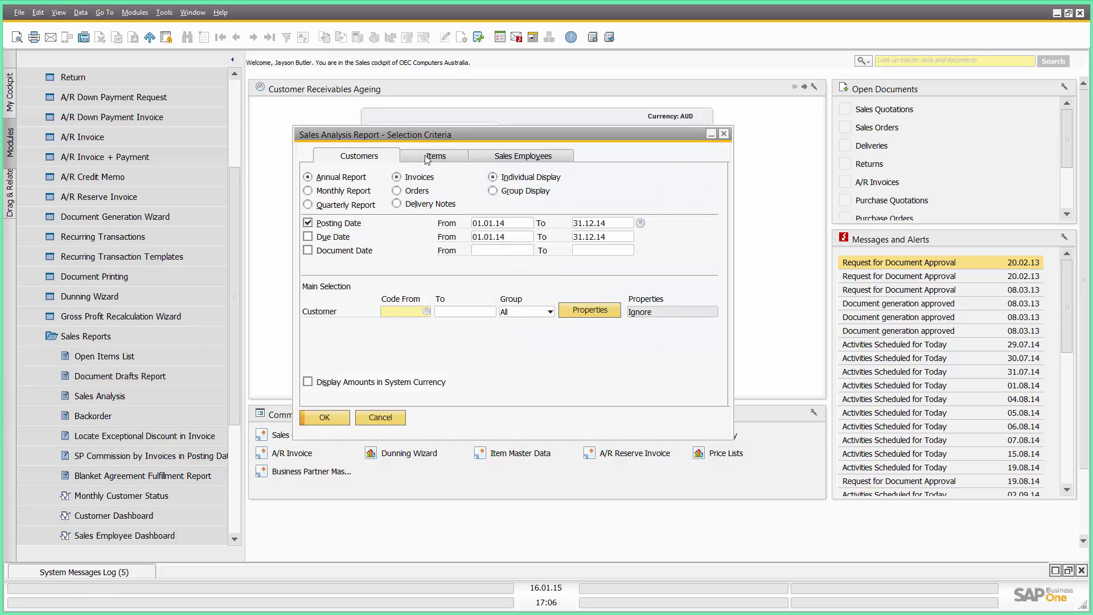
{"action": "left_click", "coordinate": [429, 158]}
{"action": "left_click", "coordinate": [308, 330]}
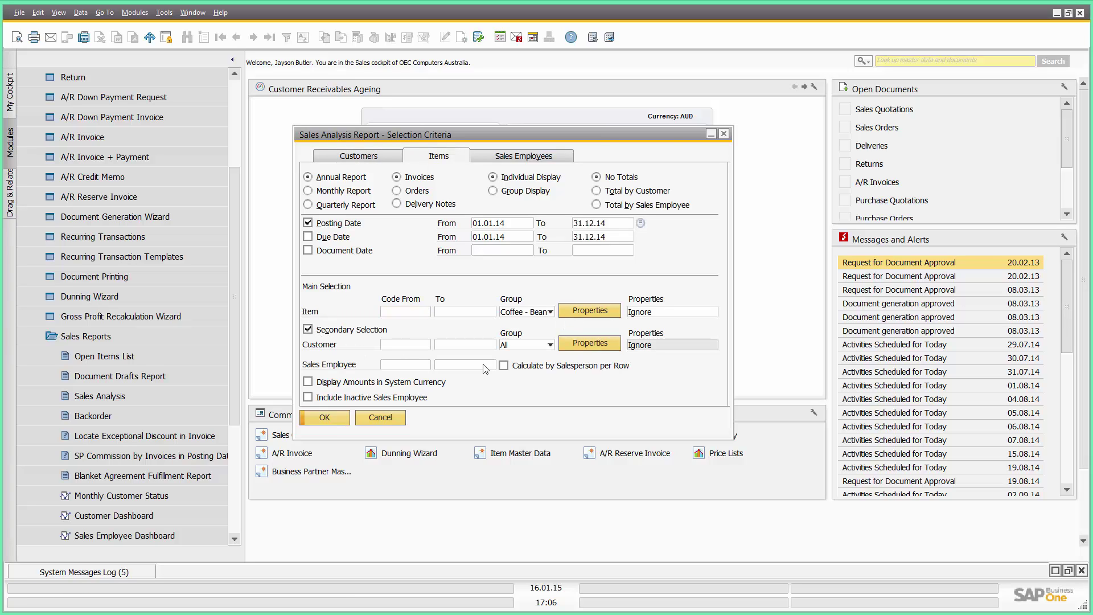
{"action": "left_click", "coordinate": [389, 418]}
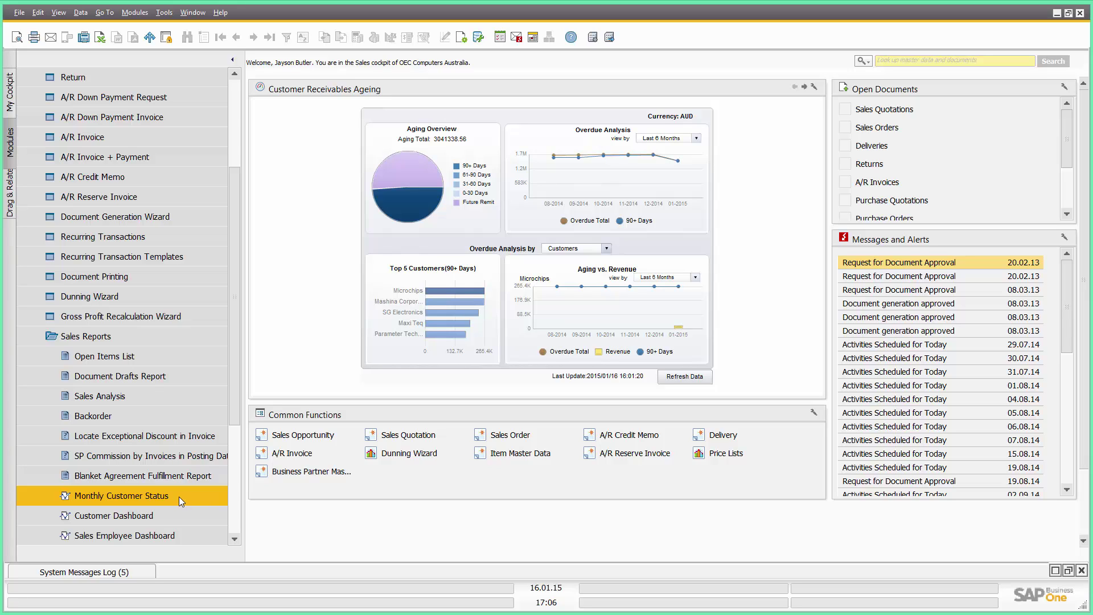
Run Monthly Customer Status by Posting Date from 01.01.01 to 16.01.15 for the selected customers.
{"action": "left_click", "coordinate": [132, 496]}
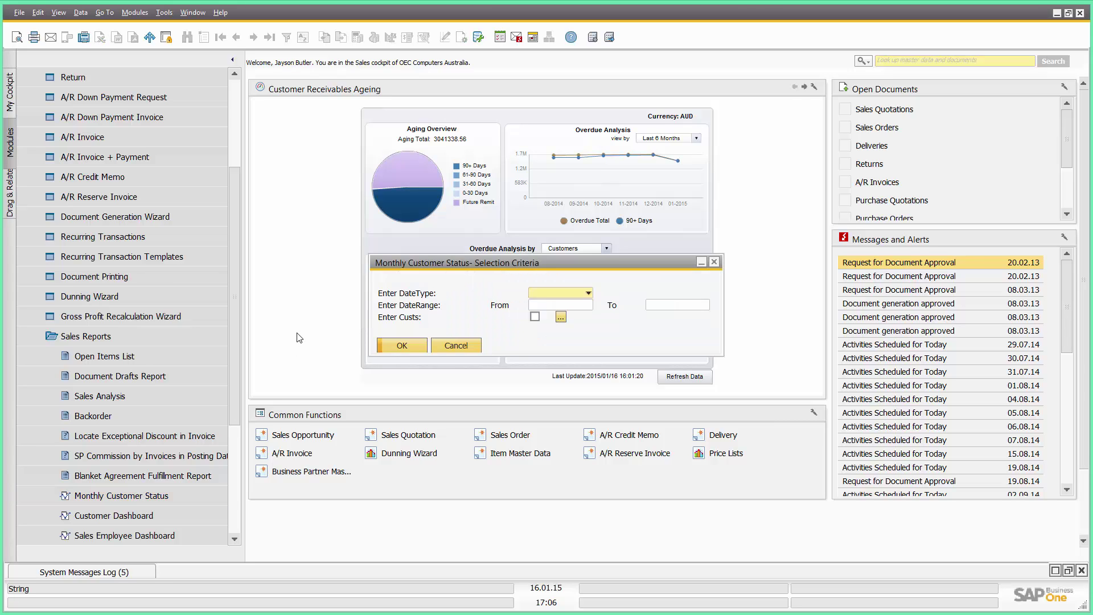
{"action": "left_click", "coordinate": [561, 293]}
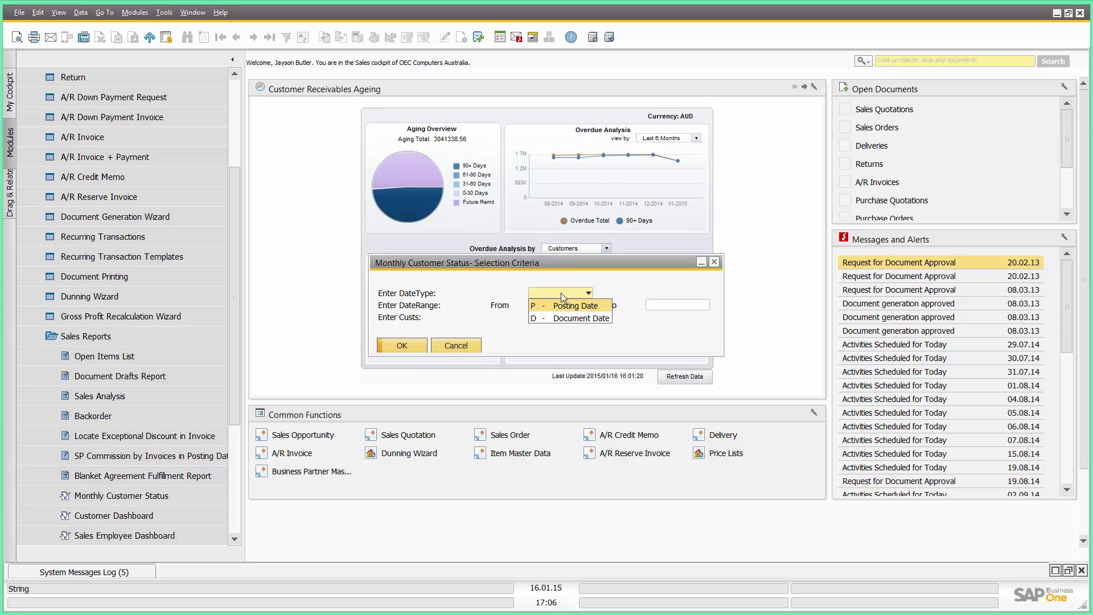
{"action": "left_click", "coordinate": [563, 306]}
{"action": "left_click", "coordinate": [543, 306]}
{"action": "type", "text": "1.01.01"}
{"action": "key", "text": "Tab"}
{"action": "type", "text": "16"}
{"action": "key", "text": "Tab"}
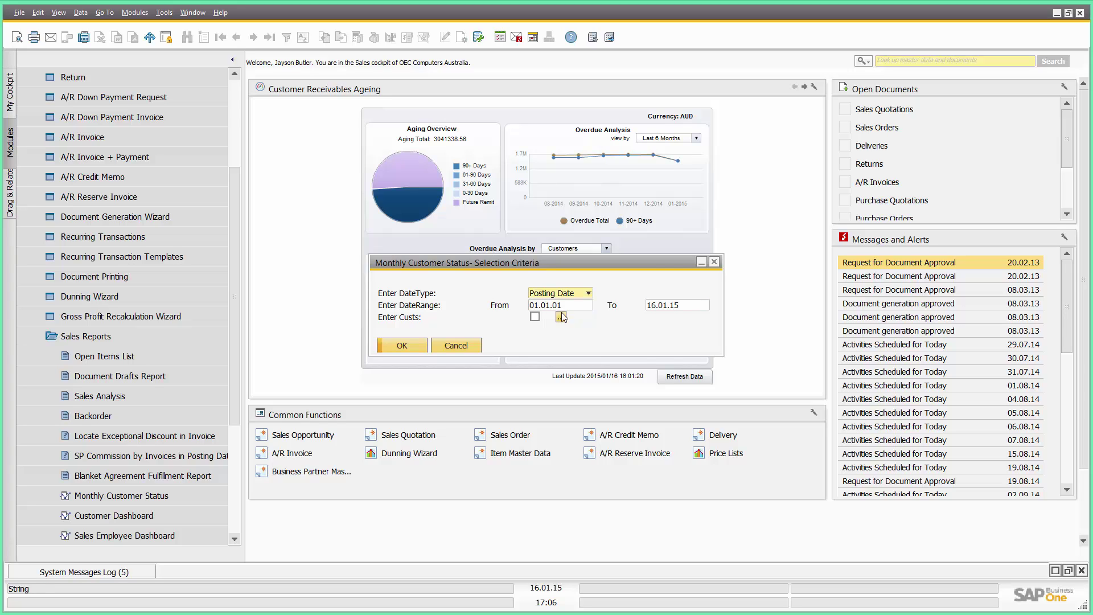
{"action": "left_click", "coordinate": [561, 317]}
{"action": "left_click", "coordinate": [420, 353]}
{"action": "left_click", "coordinate": [411, 347]}
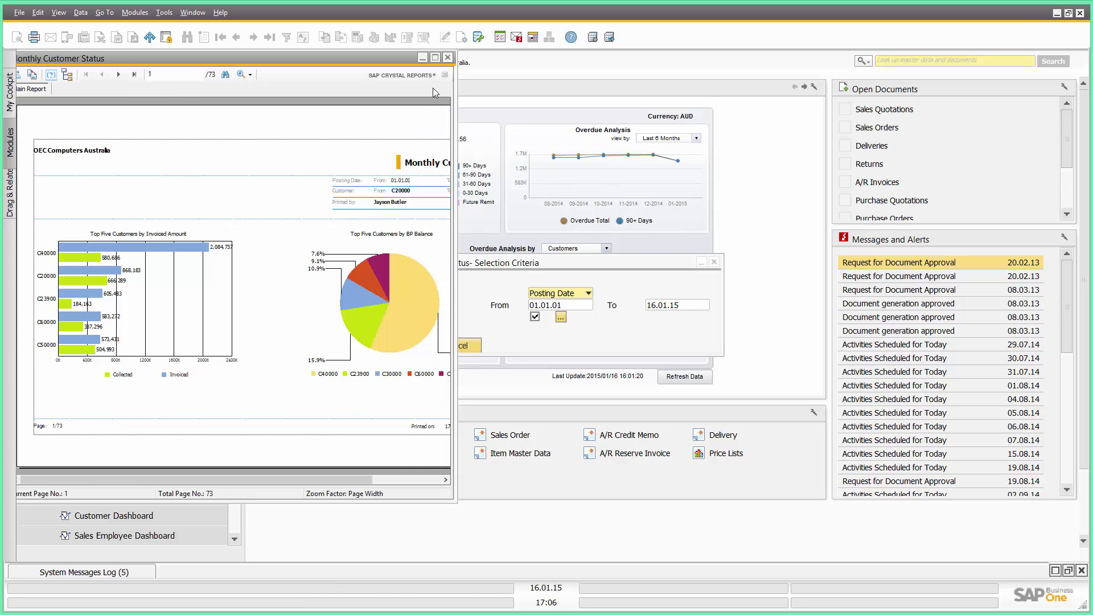
Maximize the report, scroll through its customer charts, and close it.
{"action": "left_click", "coordinate": [435, 59]}
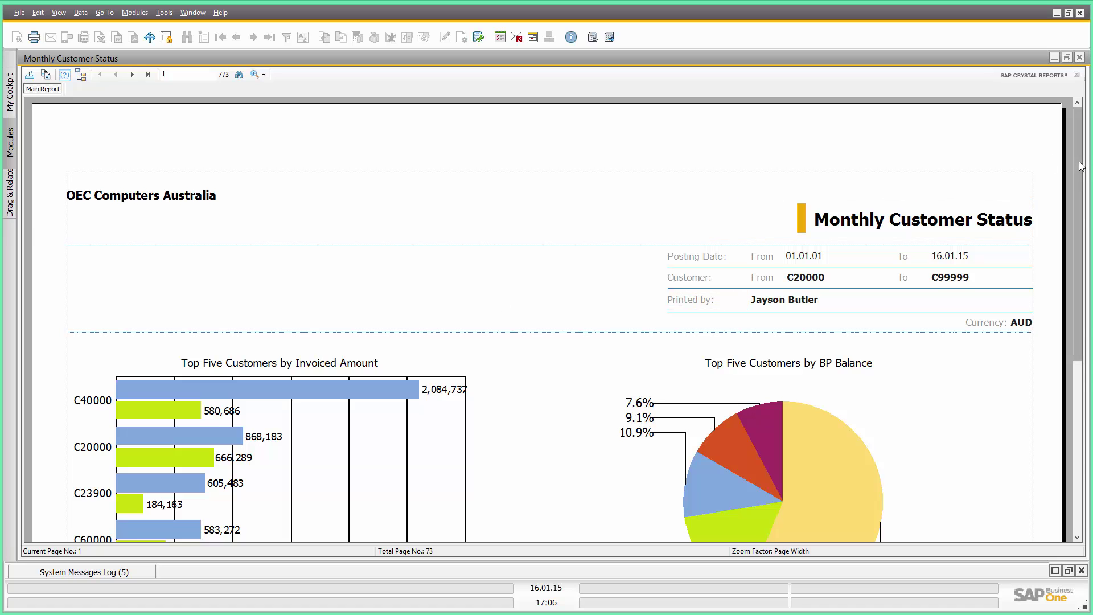
{"action": "scroll", "coordinate": [1070, 214], "scroll_direction": "down", "scroll_amount": 2}
{"action": "scroll", "coordinate": [1071, 214], "scroll_direction": "down", "scroll_amount": 2}
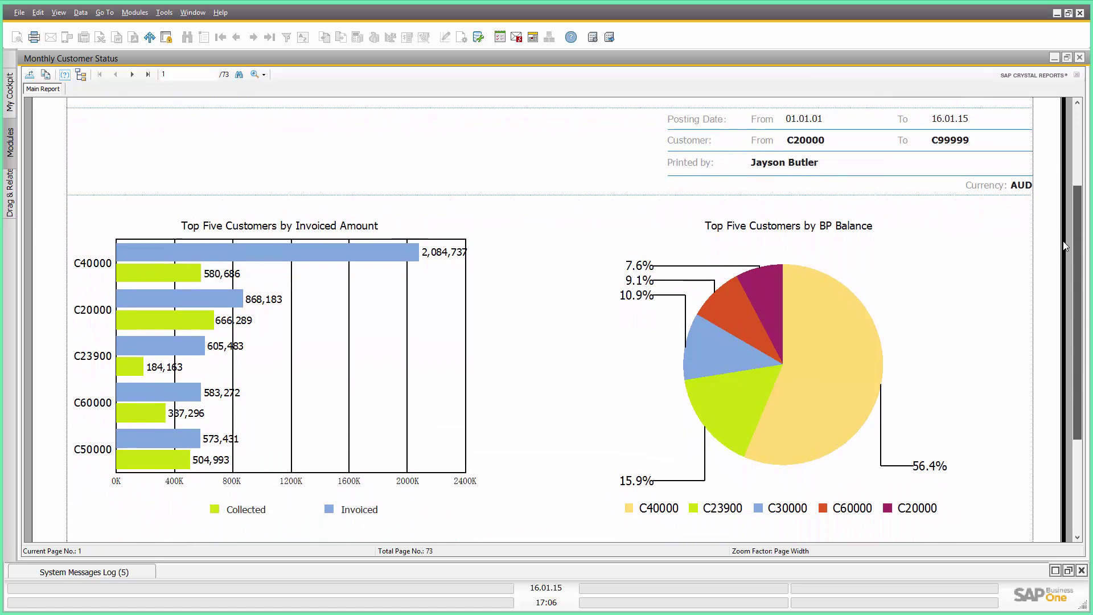
{"action": "left_click", "coordinate": [1079, 59]}
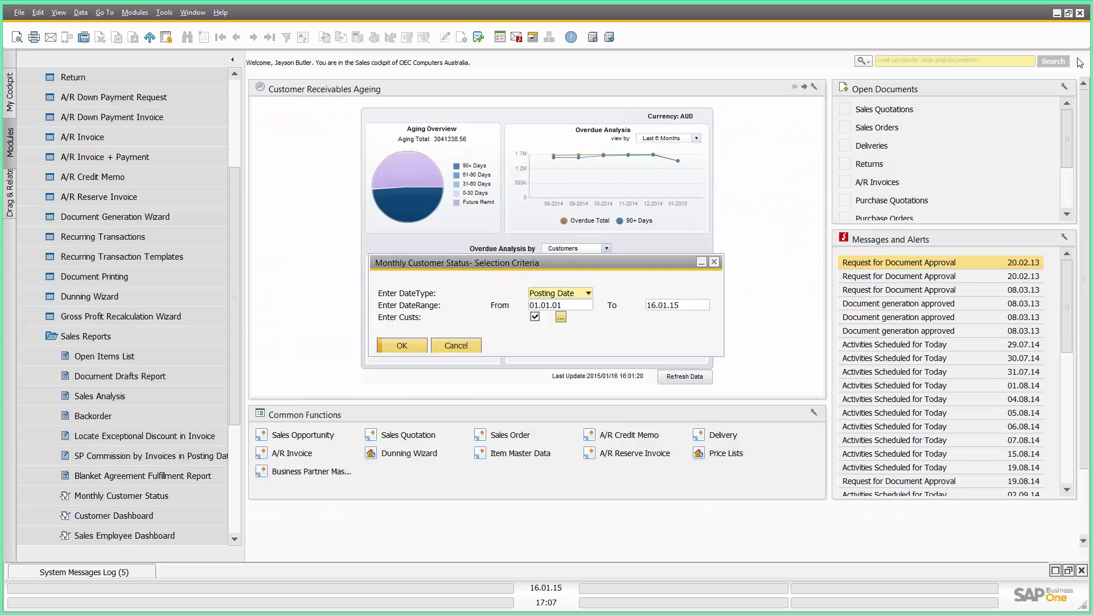
Close the selection criteria and collapse both the Sales Reports folder and Sales - A/R module.
{"action": "left_click", "coordinate": [717, 259]}
{"action": "left_click", "coordinate": [148, 330]}
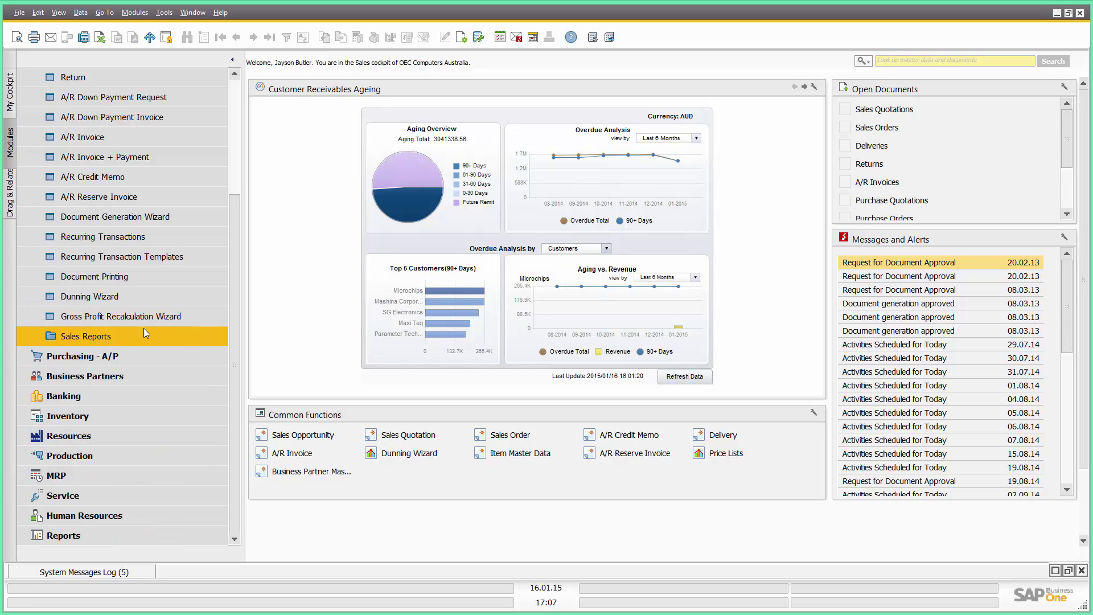
{"action": "left_click_drag", "start_coordinate": [229, 316], "coordinate": [236, 202]}
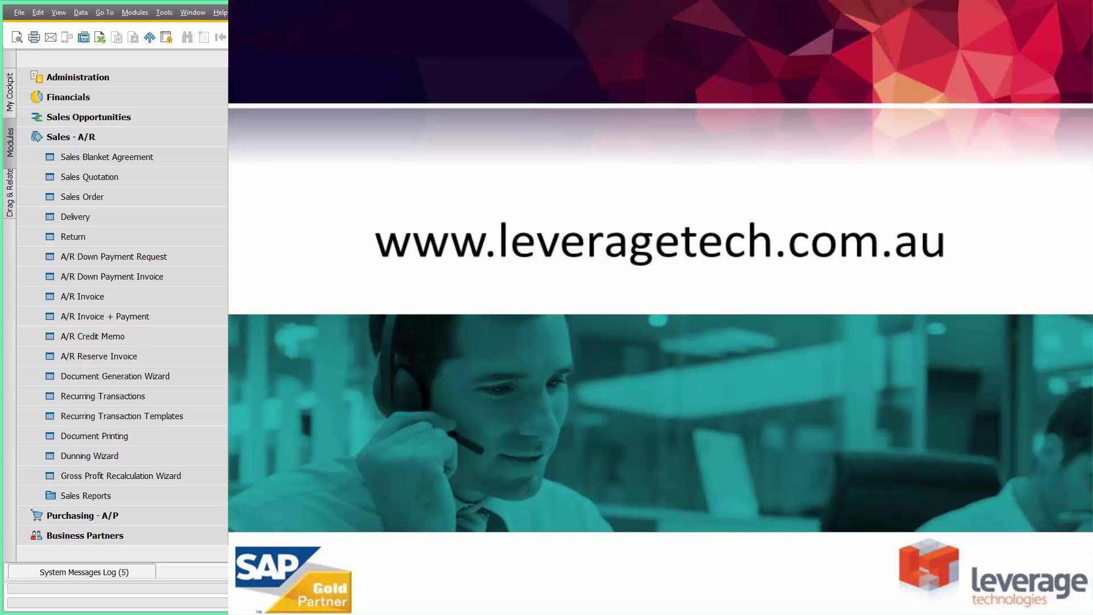
{"action": "left_click", "coordinate": [167, 139]}
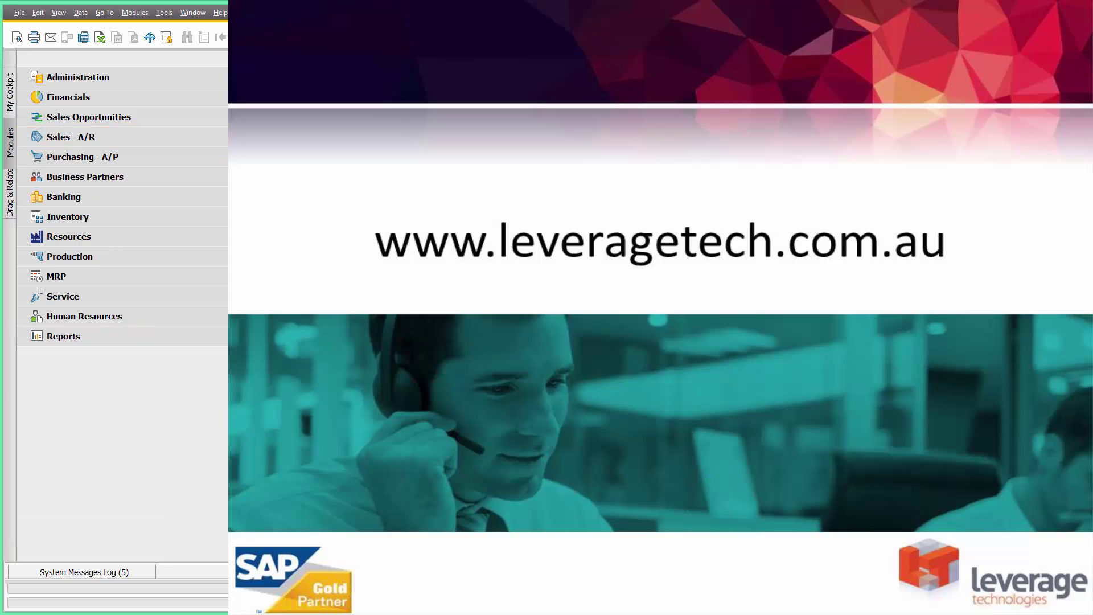